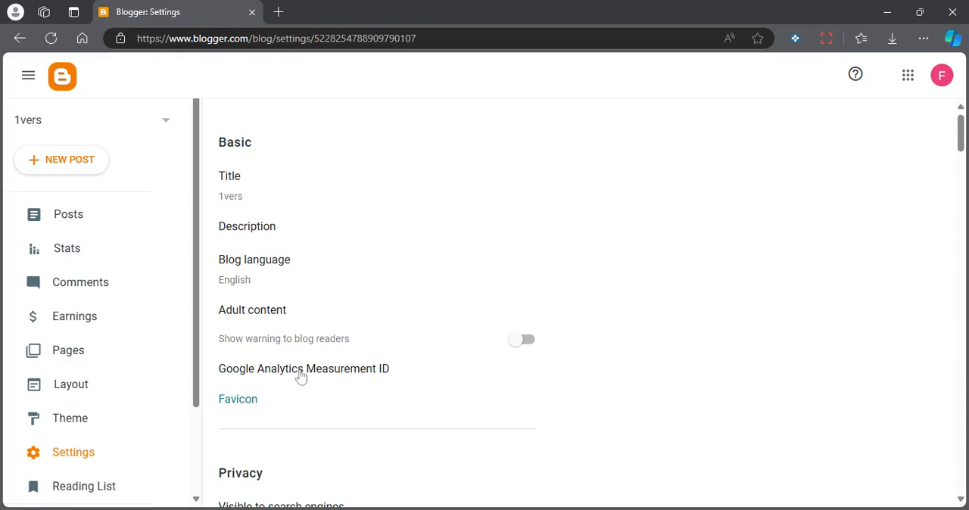
# Open the Google Analytics Measurement ID setting to view its entry field, and close it without entering an ID.
pyautogui.click(301, 374)
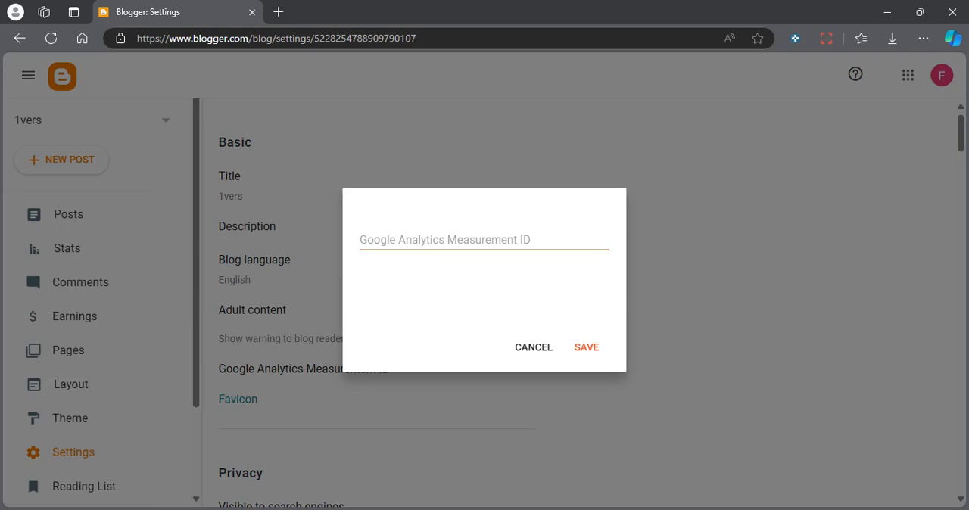
pyautogui.click(454, 240)
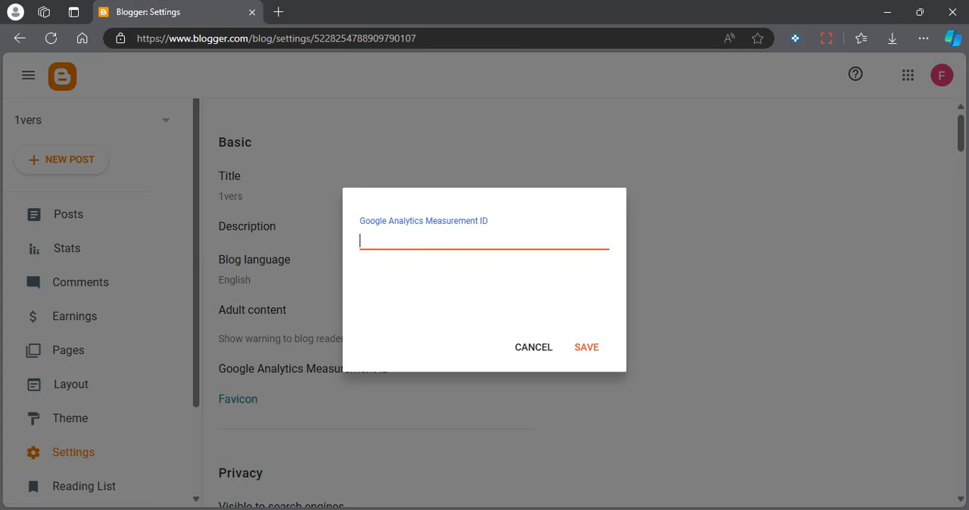
pyautogui.click(534, 348)
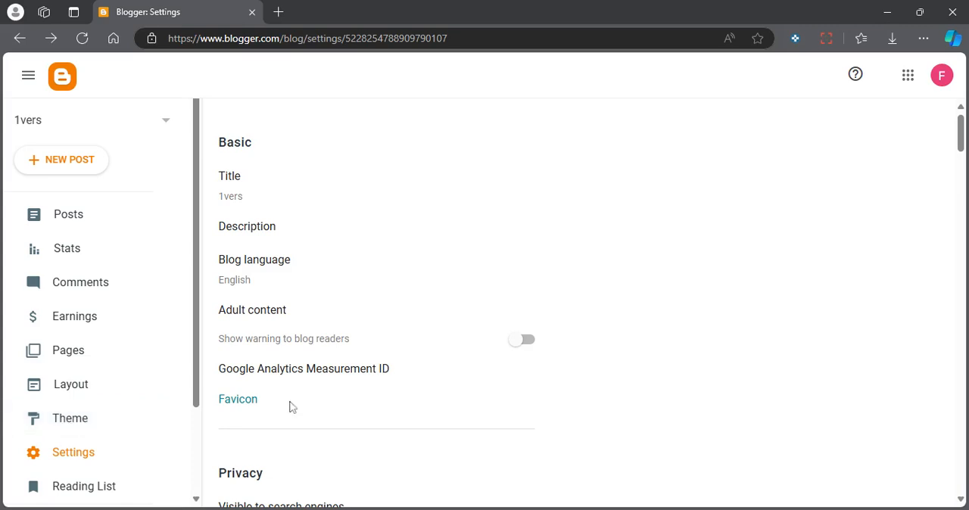
# Open the blog's Description setting to view its text field, and close it without entering a description.
pyautogui.scroll(-1, 292, 407)
pyautogui.scroll(-3, 292, 407)
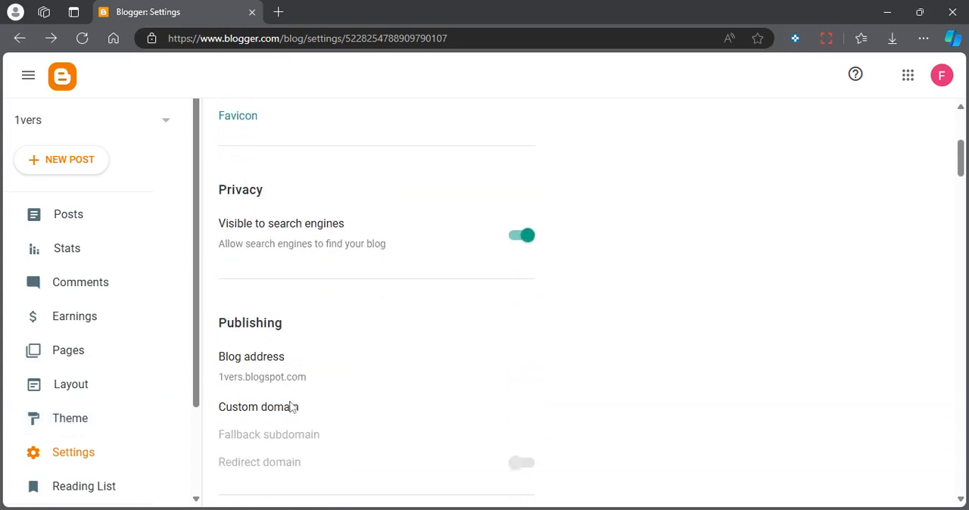
pyautogui.scroll(4, 287, 406)
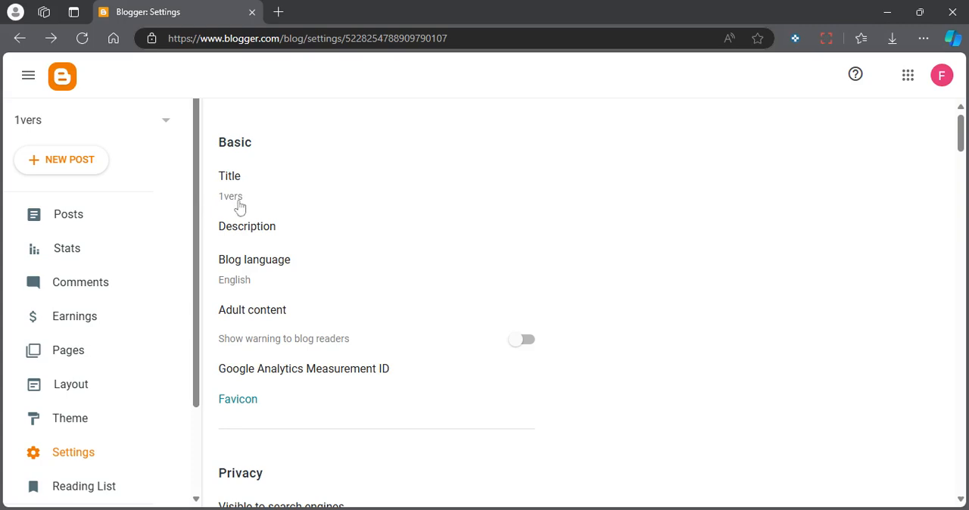
pyautogui.click(245, 235)
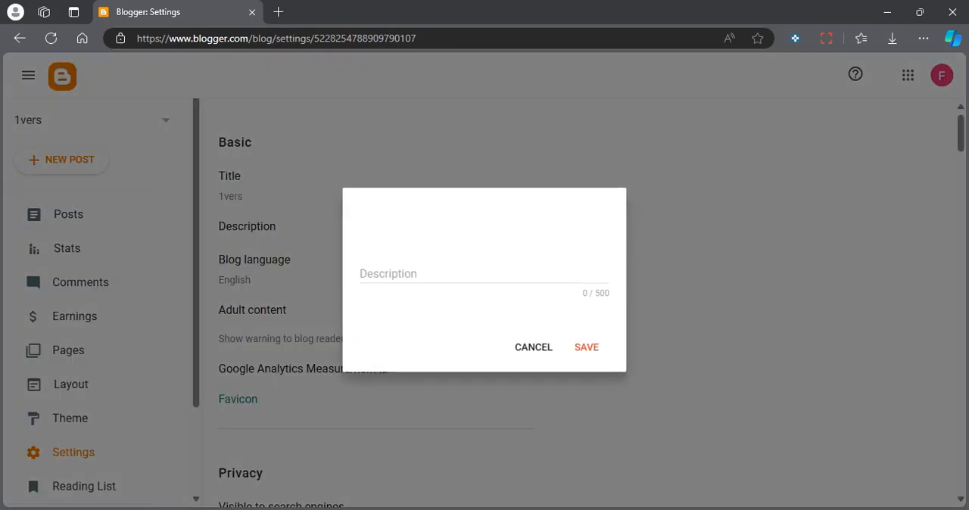
pyautogui.click(368, 272)
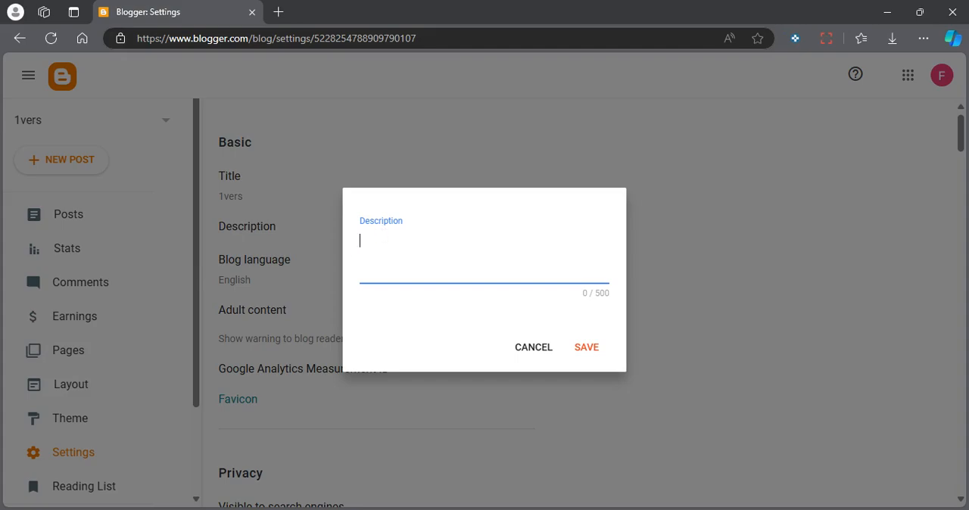
pyautogui.click(519, 352)
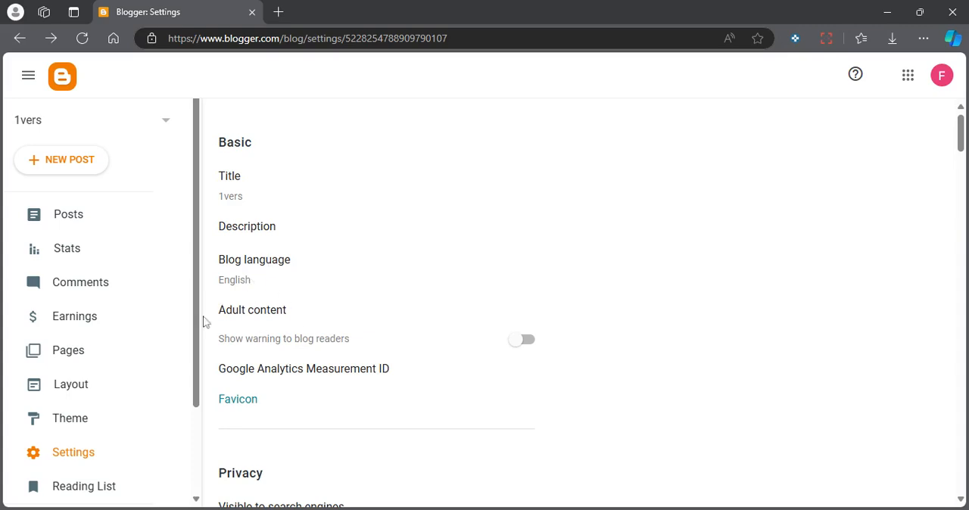
# Check the Google Analytics Measurement ID dialog again and dismiss it without saving anything.
pyautogui.scroll(-1, 270, 372)
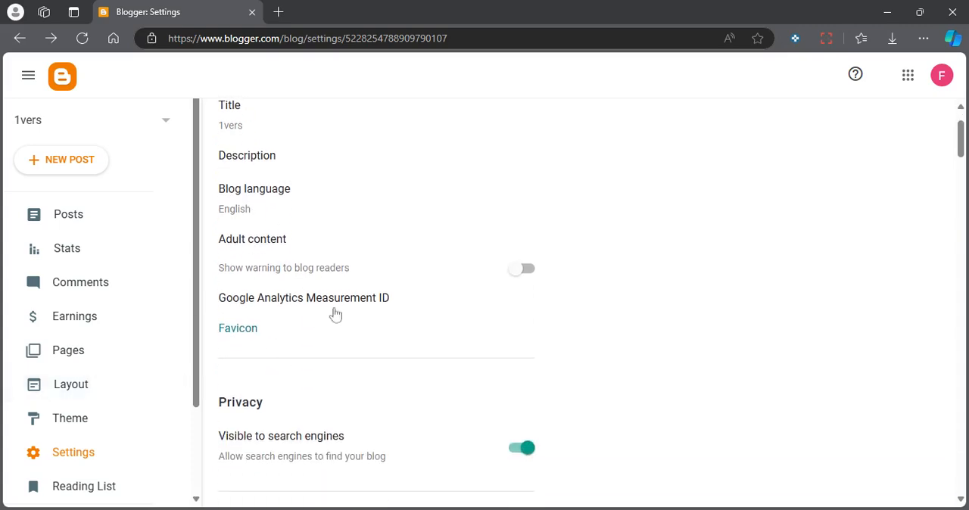
pyautogui.click(323, 303)
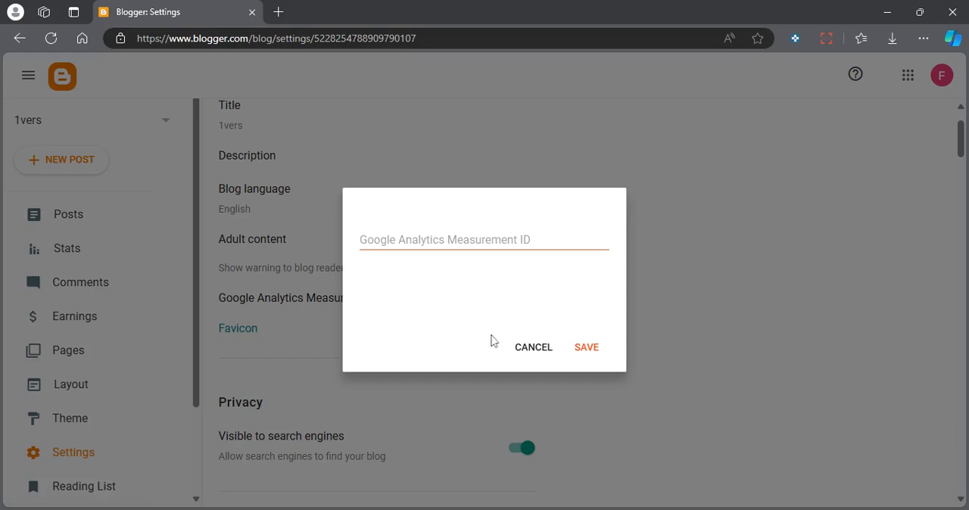
pyautogui.click(534, 350)
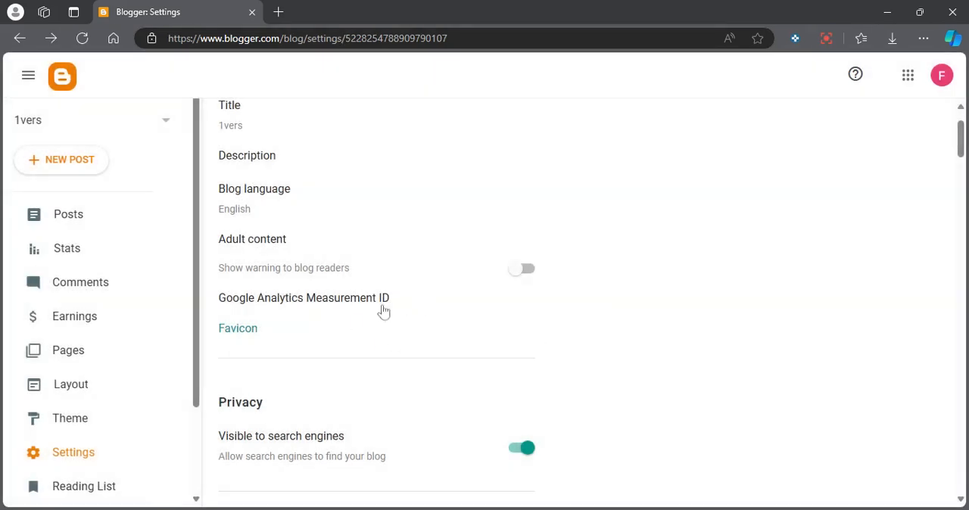
# Open the blog's favicon configuration page, and load Ideogram's explore page in a new browser tab.
pyautogui.click(232, 331)
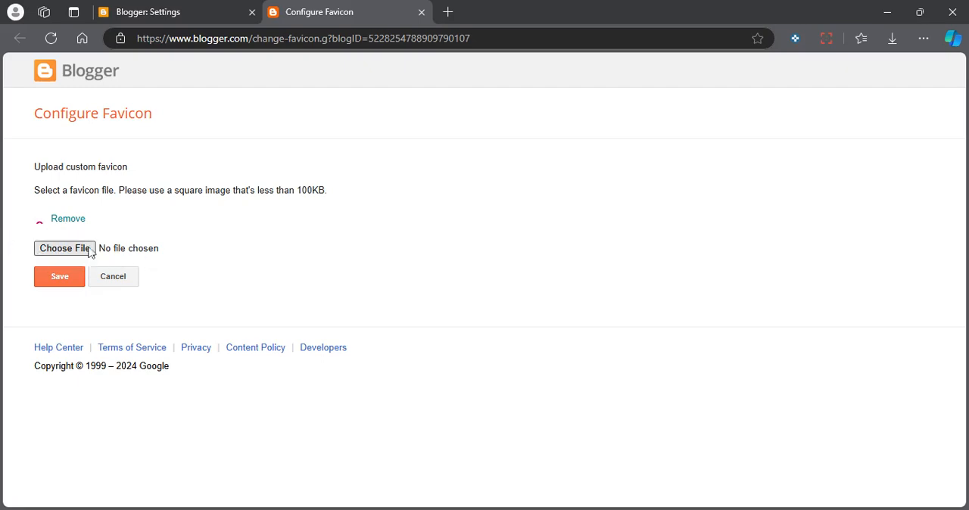
pyautogui.click(448, 16)
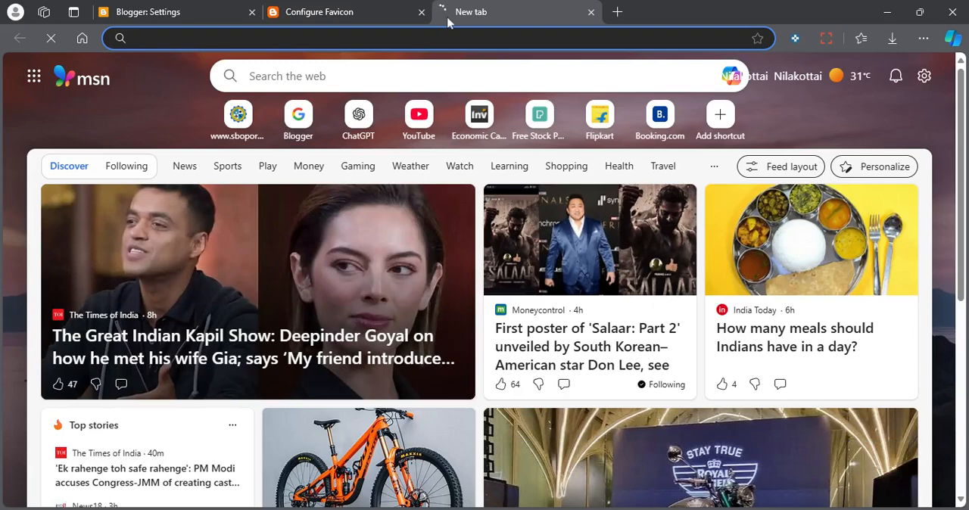
pyautogui.write('ideogram.ai/t/explore')
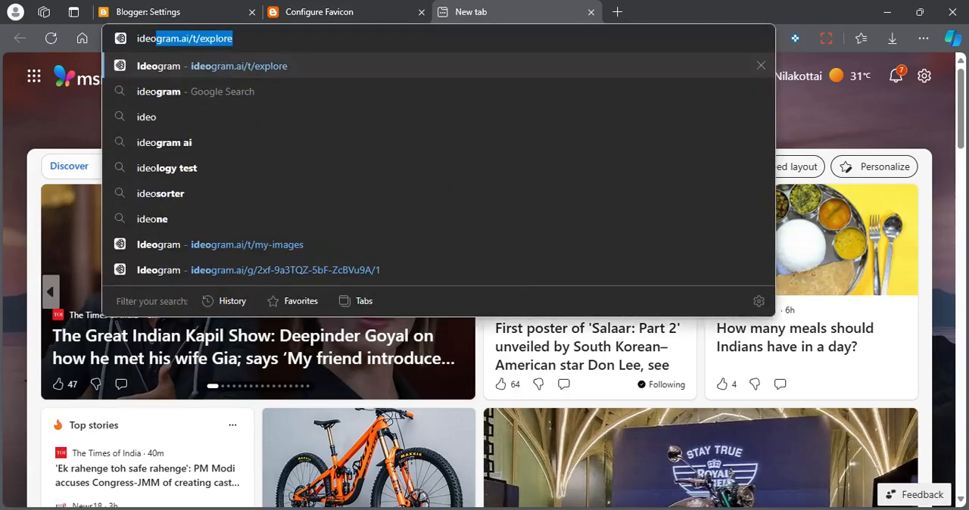
pyautogui.press('Return')
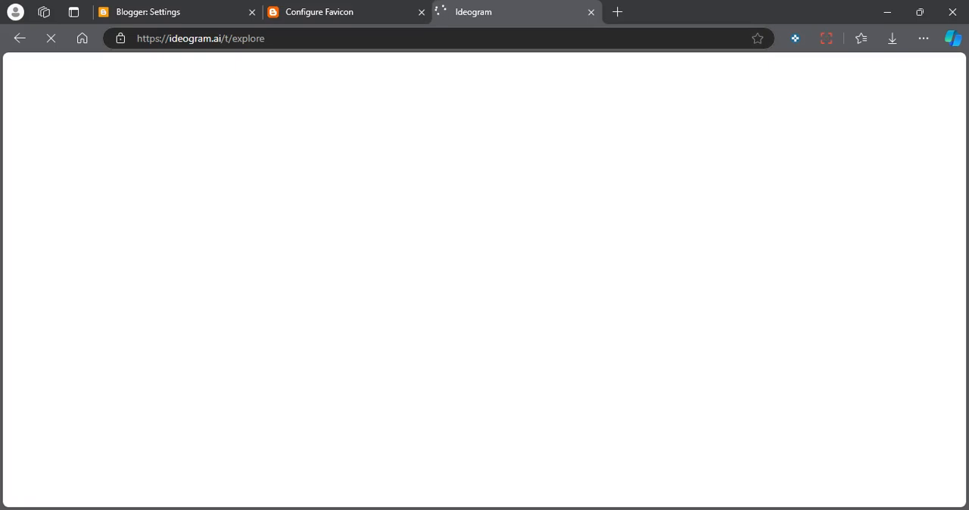
pyautogui.click(206, 11)
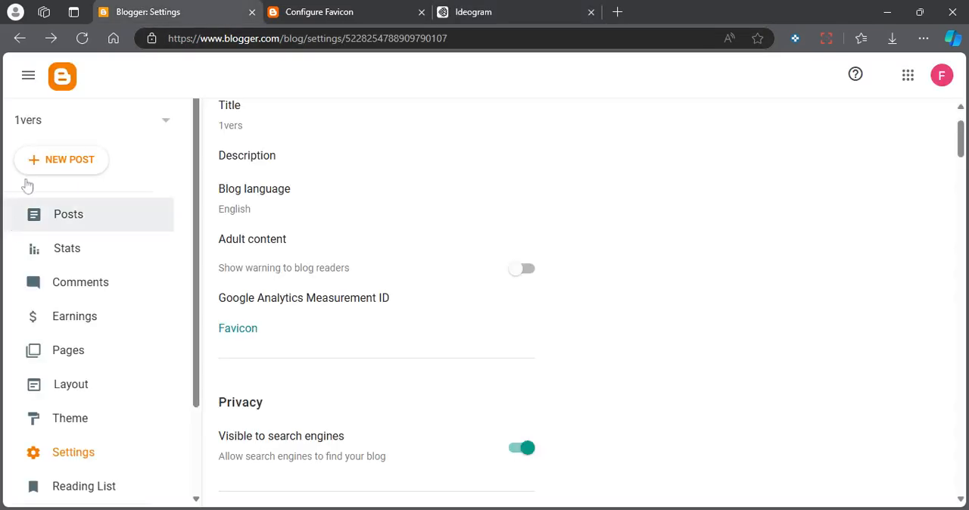
pyautogui.click(534, 17)
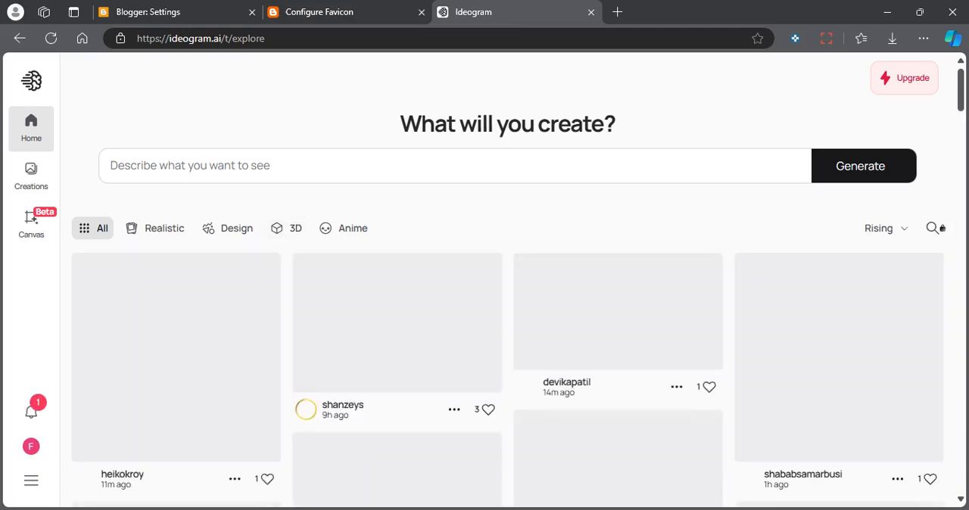
# Generate an image in Ideogram from the prompt "1vers logo" with a 1:1 aspect ratio.
pyautogui.click(454, 165)
pyautogui.write('1vers')
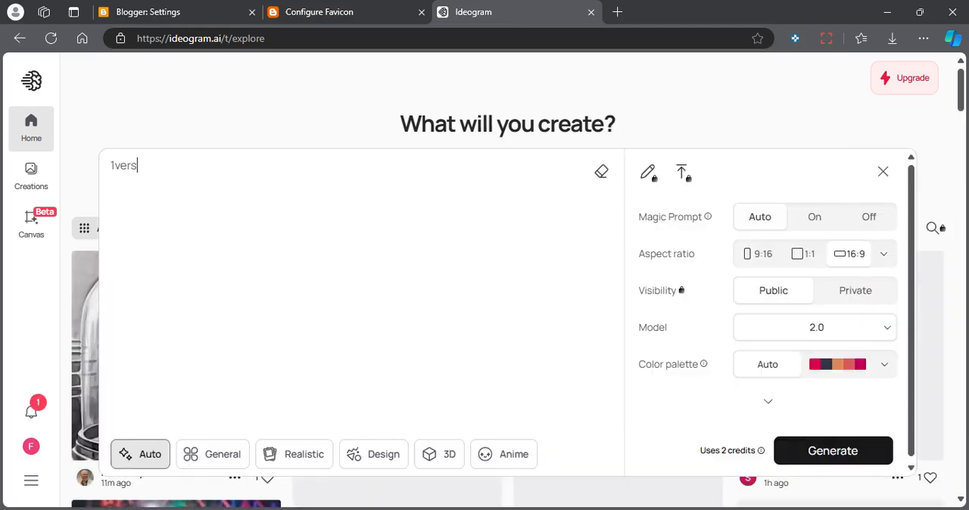
pyautogui.write(' logo')
pyautogui.click(804, 254)
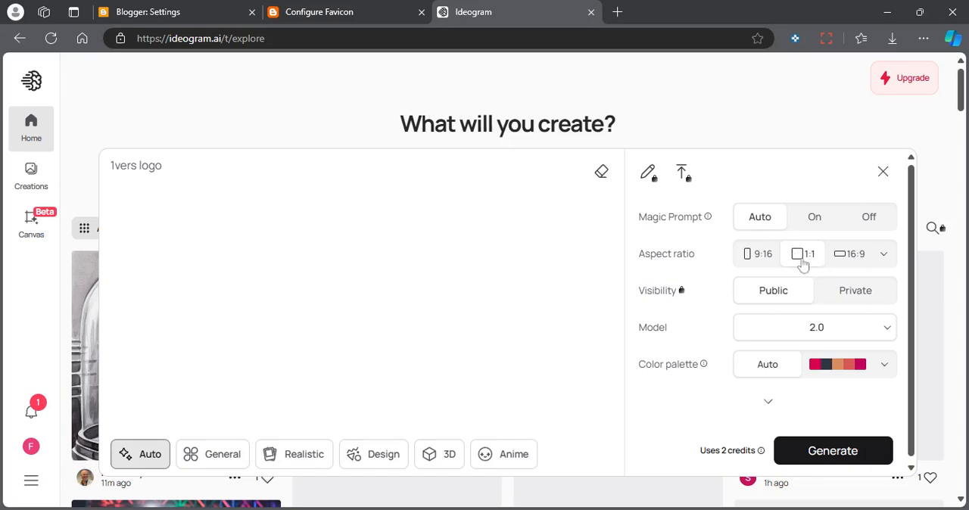
pyautogui.click(807, 461)
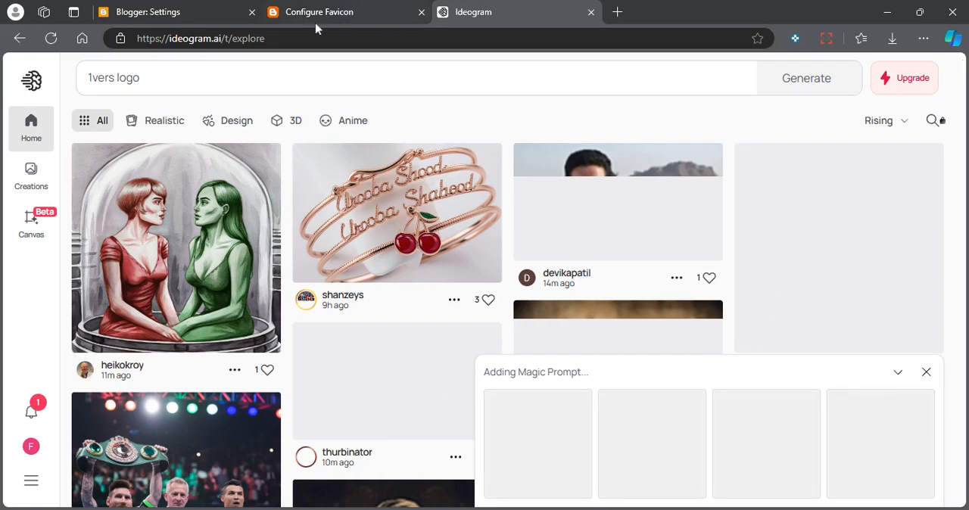
# Return to the Blogger settings and review the Privacy, Publishing, HTTPS, Permissions and Posts sections.
pyautogui.click(149, 10)
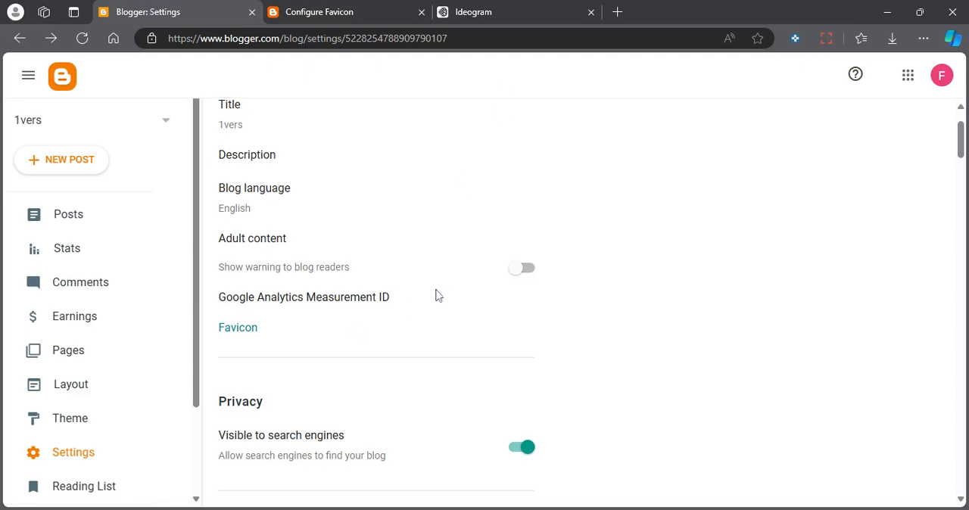
pyautogui.scroll(-4, 434, 295)
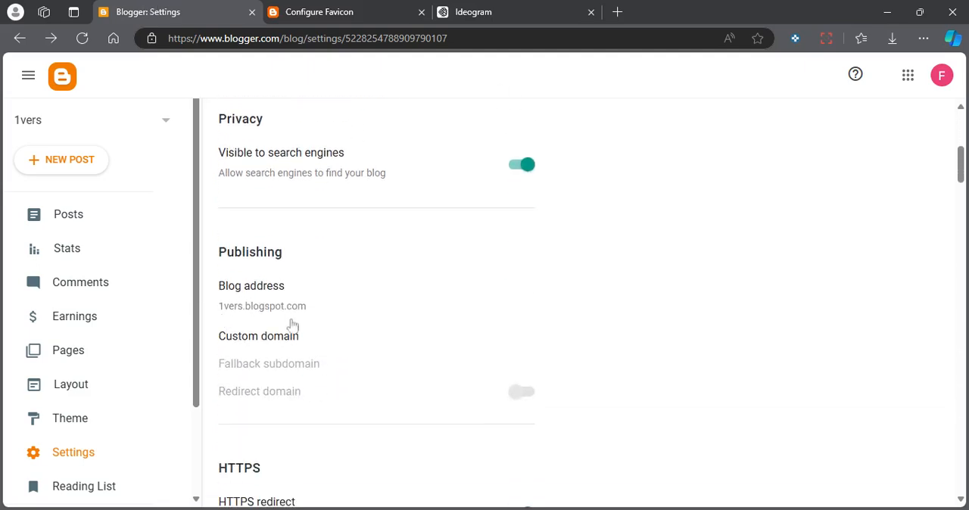
pyautogui.scroll(-3, 310, 333)
pyautogui.scroll(1, 328, 285)
pyautogui.scroll(-2, 328, 285)
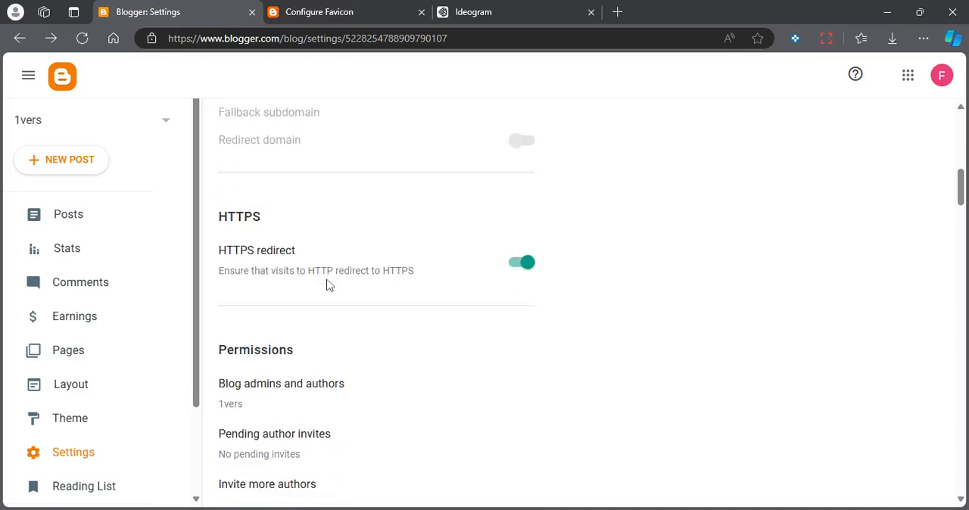
pyautogui.scroll(-7, 277, 357)
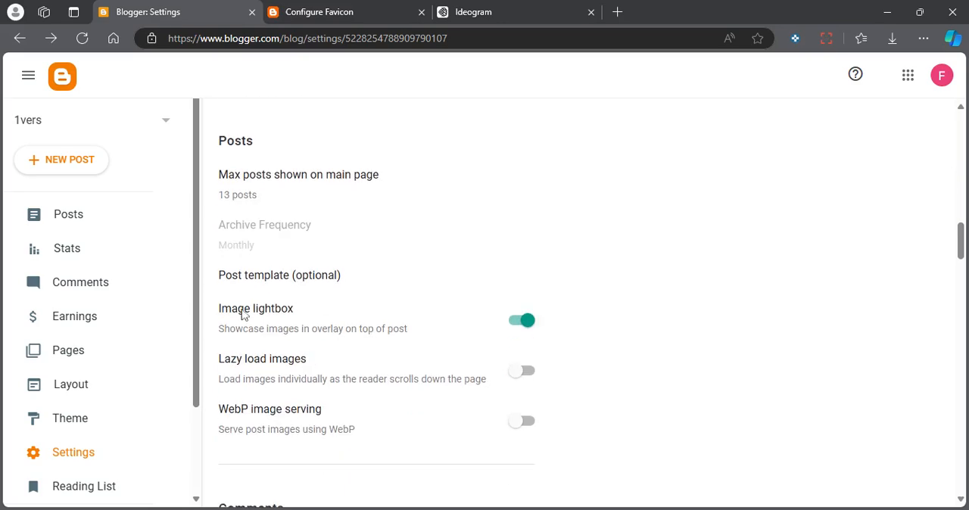
pyautogui.scroll(-4, 221, 412)
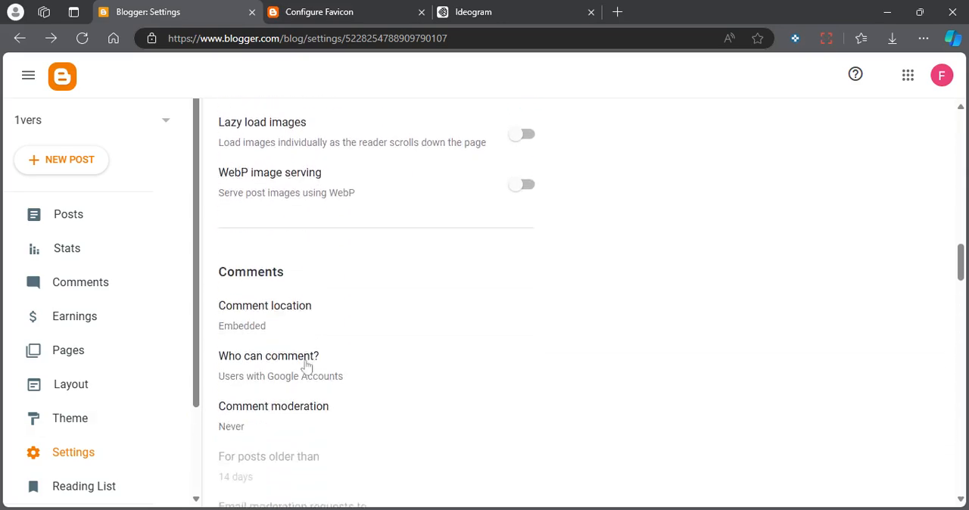
# View the options for who can comment on the blog, and close the dialog without changing the selection.
pyautogui.scroll(-1, 289, 311)
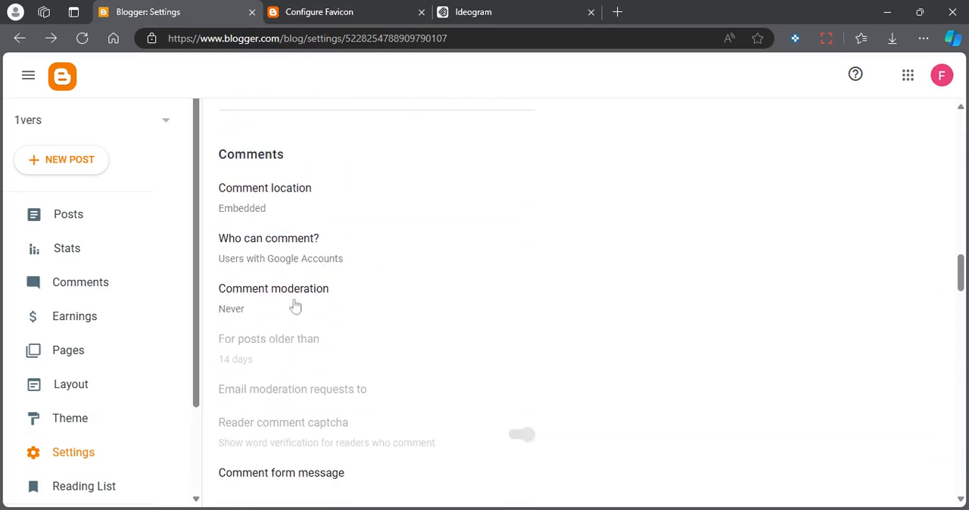
pyautogui.click(289, 244)
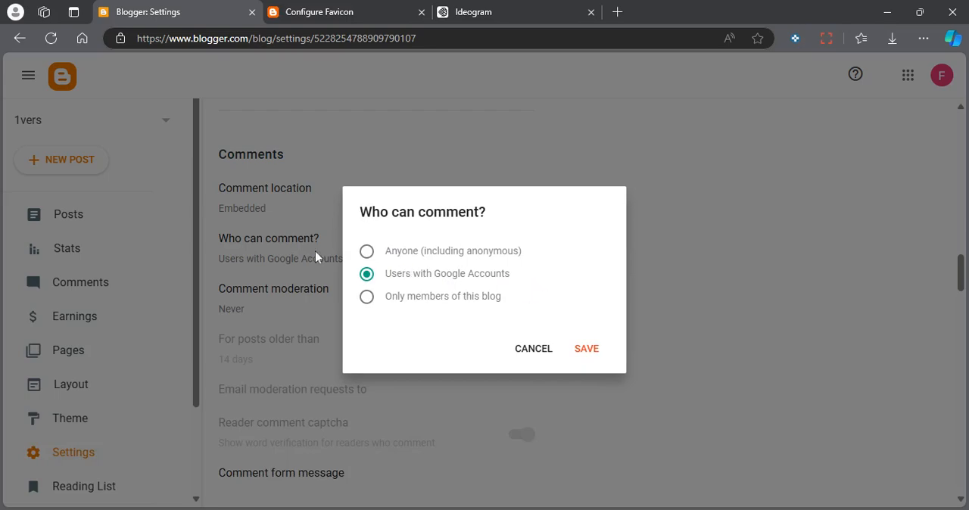
pyautogui.click(524, 352)
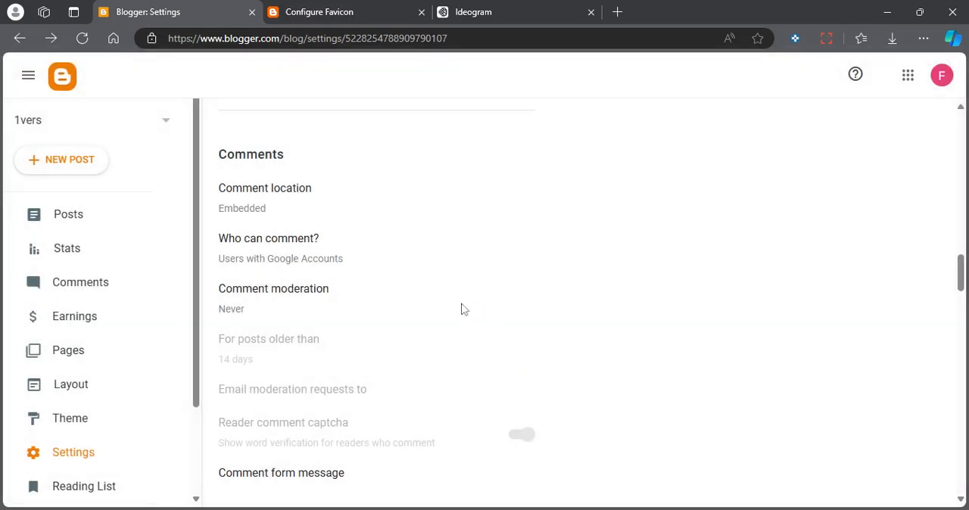
# Review the remaining Comments options and the Email section, continuing to the Formatting settings.
pyautogui.scroll(-1, 452, 301)
pyautogui.scroll(-2, 383, 272)
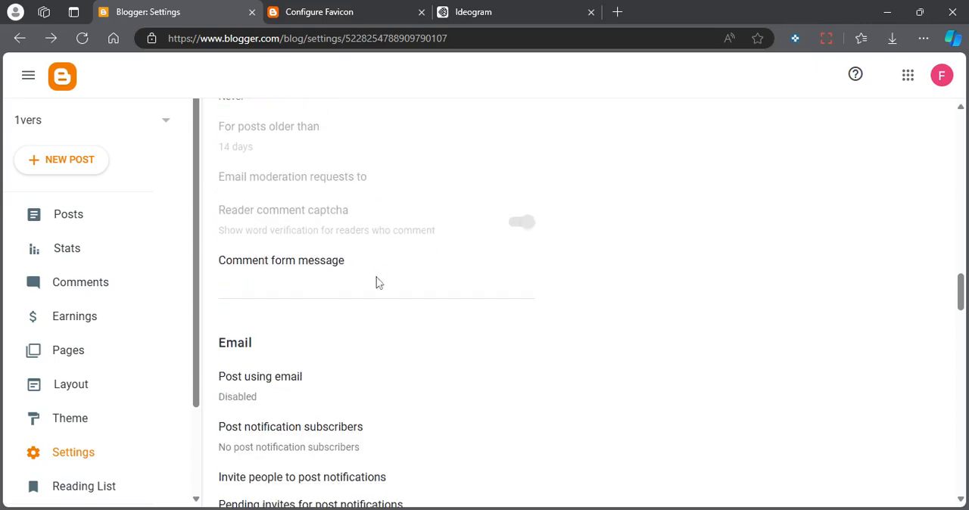
pyautogui.scroll(-1, 352, 335)
pyautogui.scroll(-3, 351, 335)
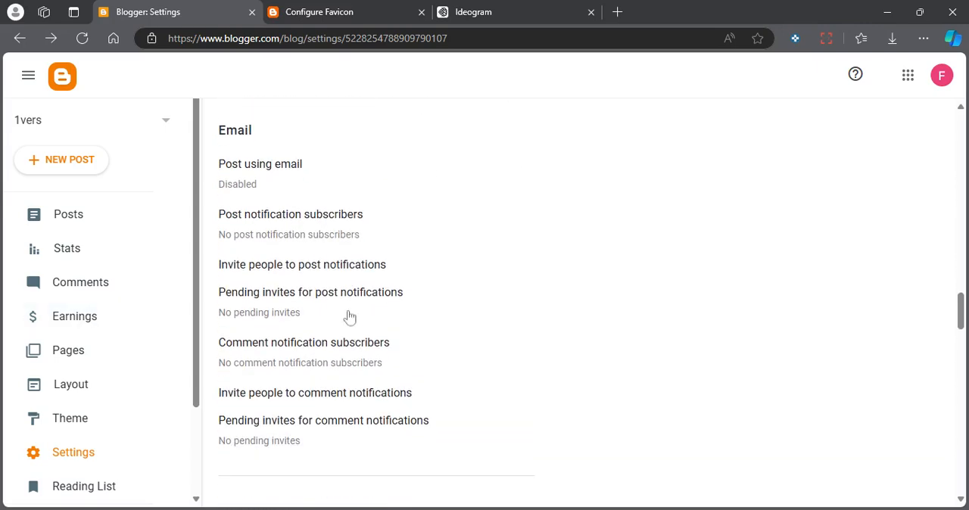
pyautogui.scroll(-1, 267, 314)
pyautogui.scroll(1, 264, 331)
pyautogui.scroll(-4, 270, 252)
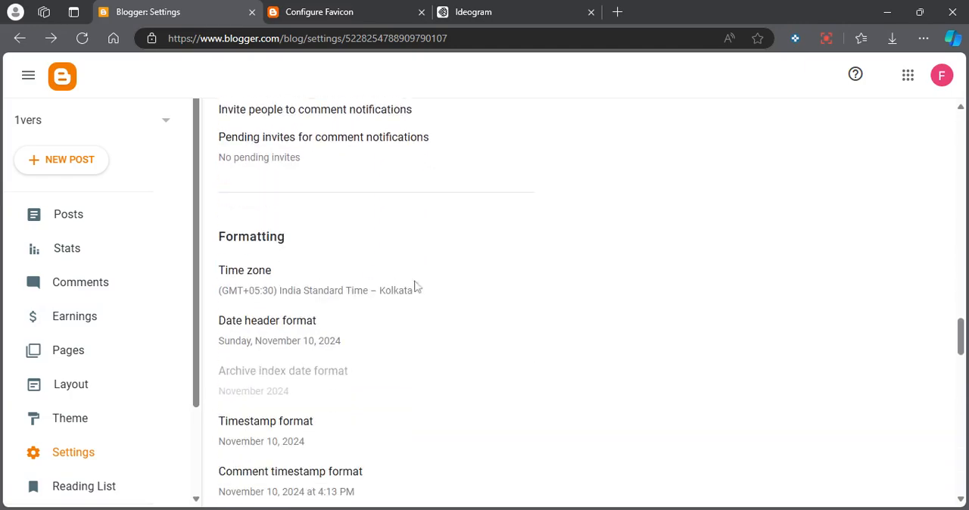
# Save the blog's time zone as (GMT+05:30) India Standard Time – Kolkata in the Formatting settings.
pyautogui.click(293, 301)
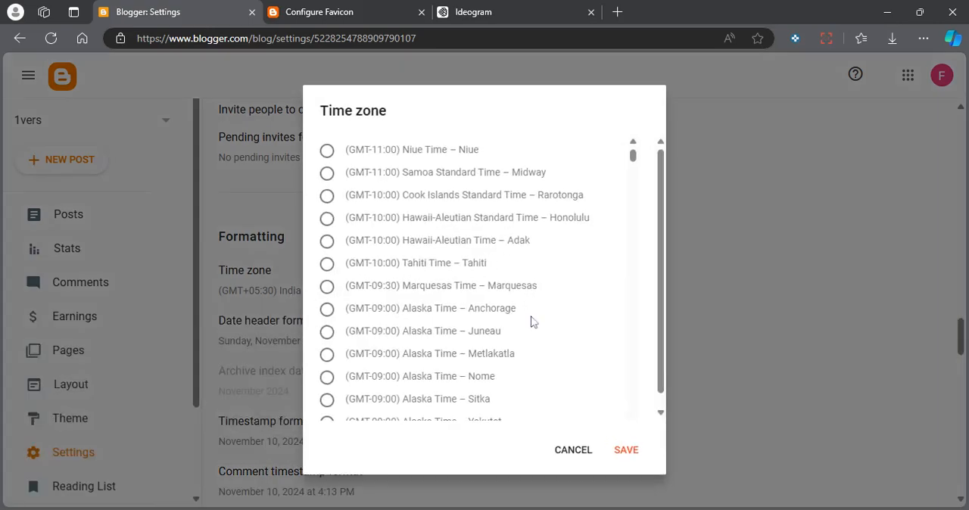
pyautogui.scroll(-20, 519, 307)
pyautogui.scroll(-20, 519, 307)
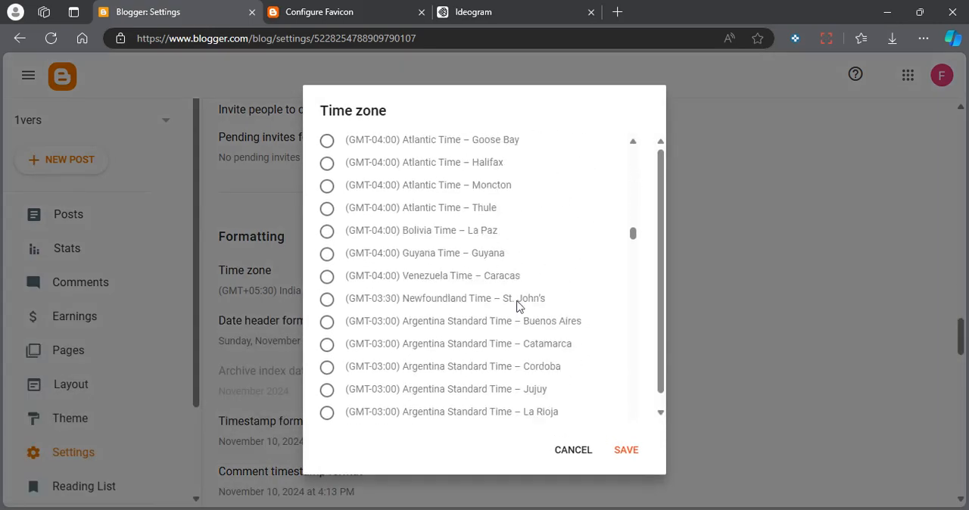
pyautogui.scroll(-4, 516, 303)
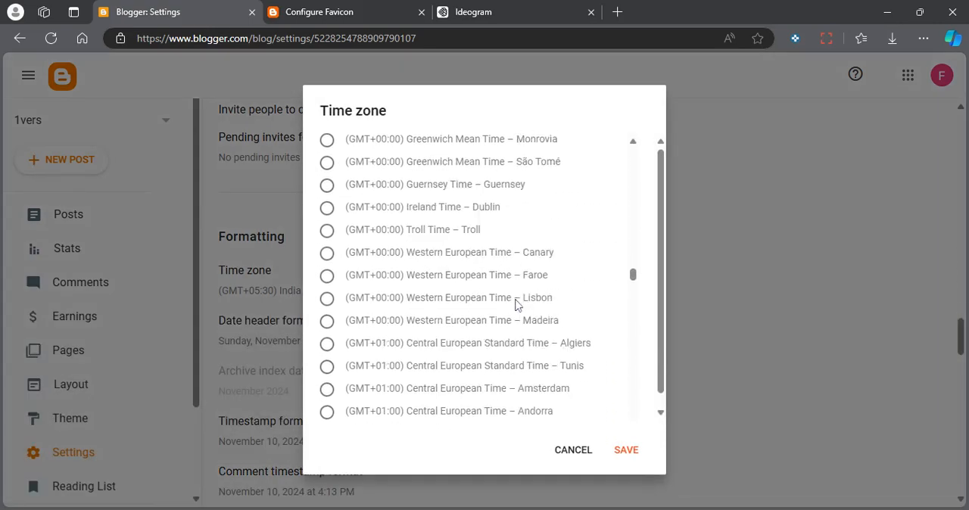
pyautogui.scroll(-10, 458, 309)
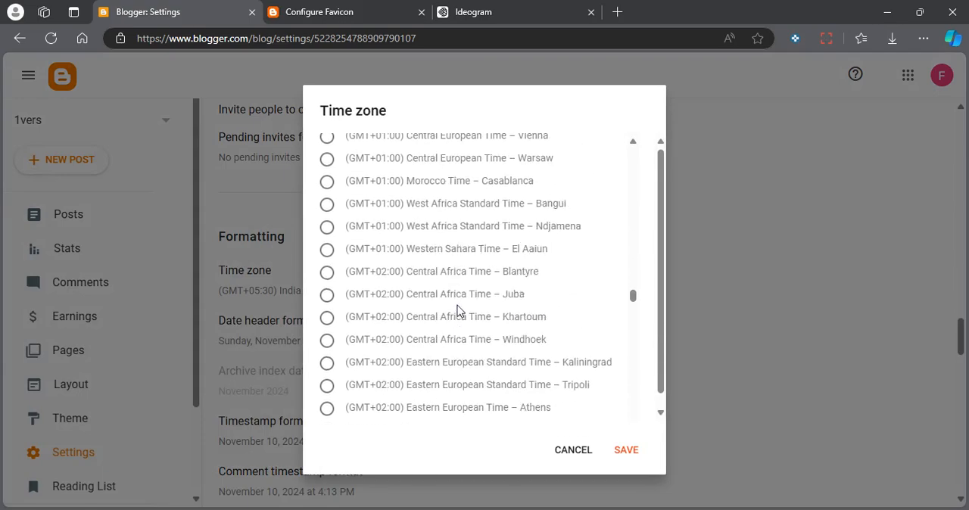
pyautogui.scroll(-18, 458, 309)
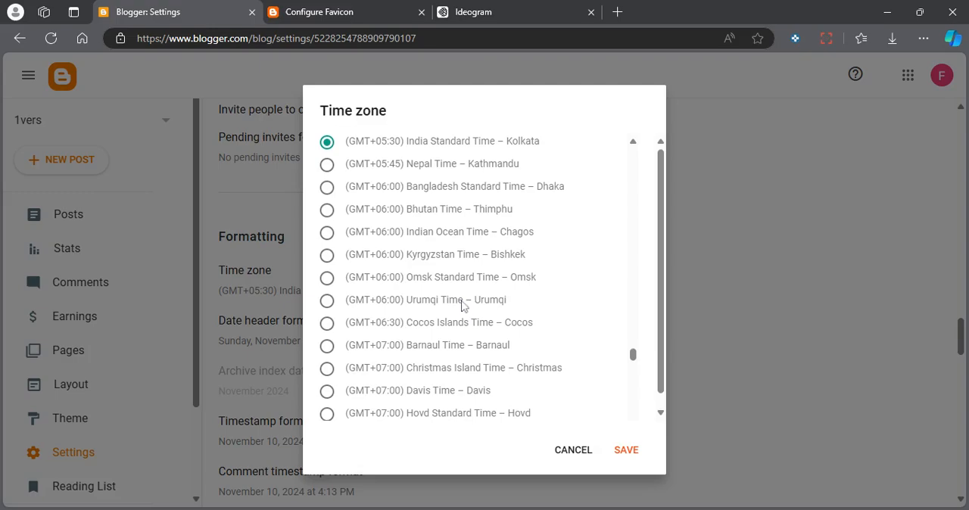
pyautogui.scroll(3, 462, 307)
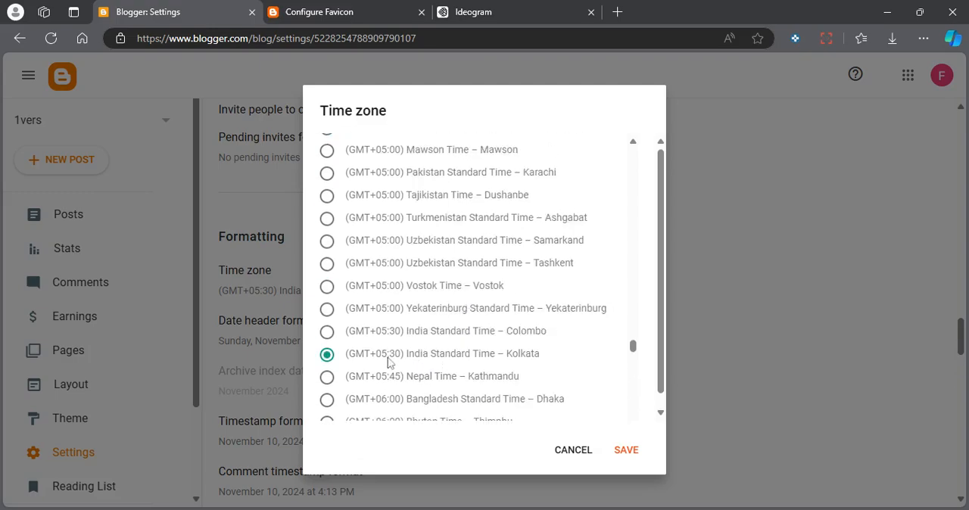
pyautogui.click(626, 451)
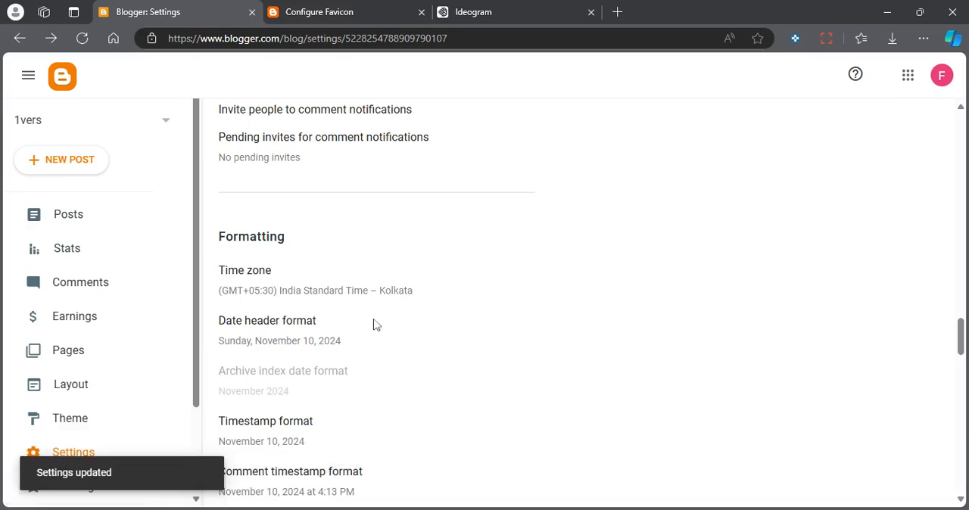
# Review the remaining Formatting options and the Meta tags section, and view the search description dialog without entering anything.
pyautogui.scroll(-1, 250, 303)
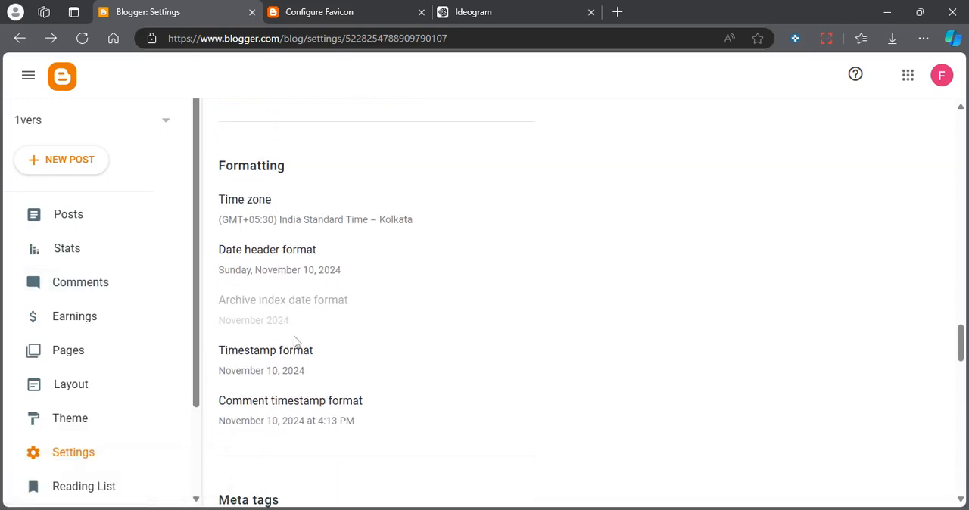
pyautogui.scroll(-1, 227, 283)
pyautogui.scroll(-2, 305, 353)
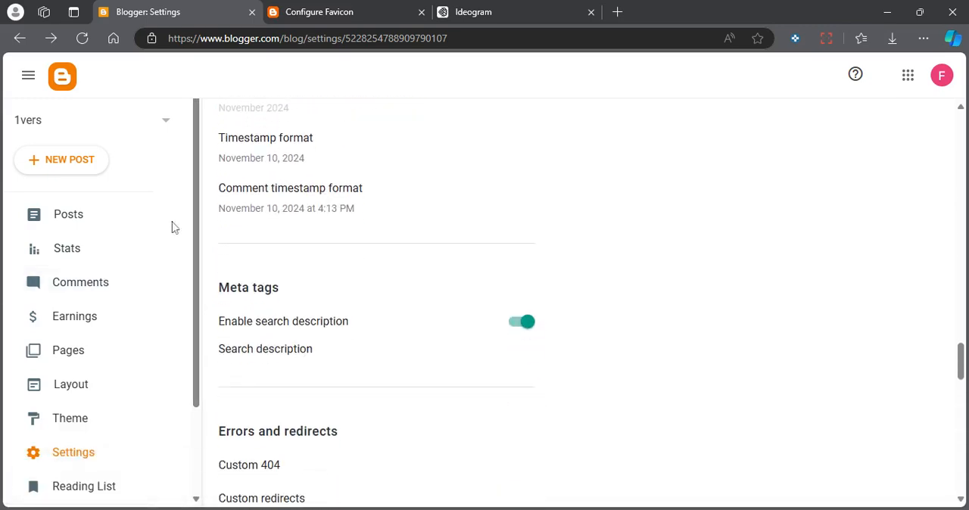
pyautogui.scroll(-1, 507, 283)
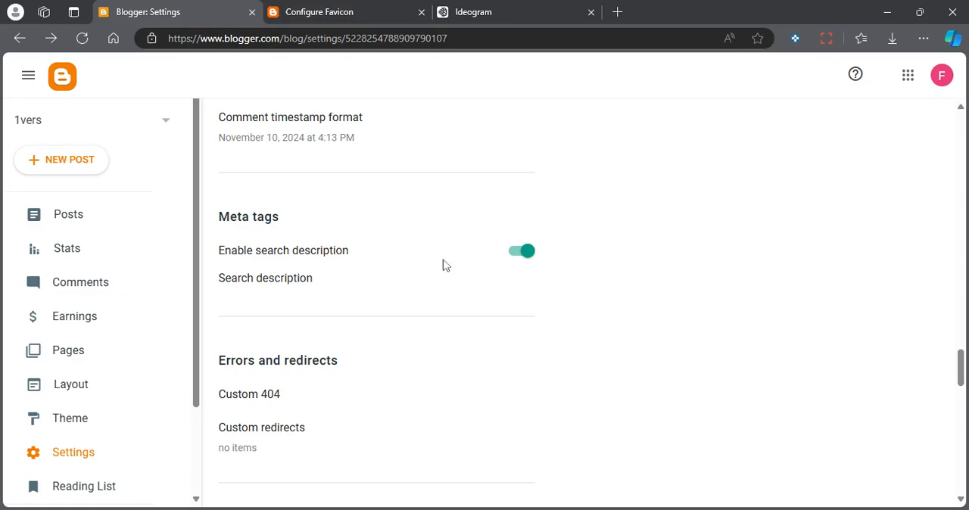
pyautogui.click(229, 297)
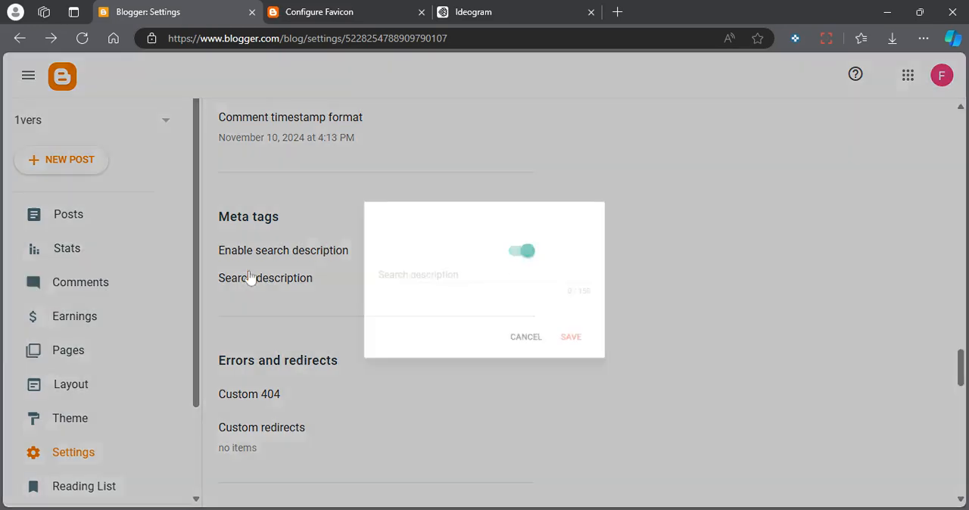
pyautogui.click(531, 344)
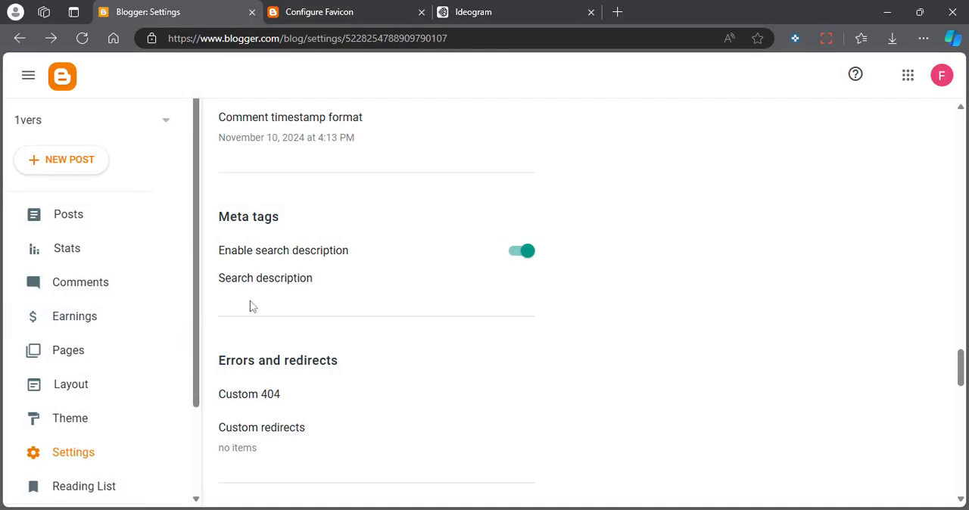
# Go back to the Basic settings and view the blog's Description dialog, closing it without entering text.
pyautogui.scroll(5, 290, 299)
pyautogui.scroll(10, 271, 254)
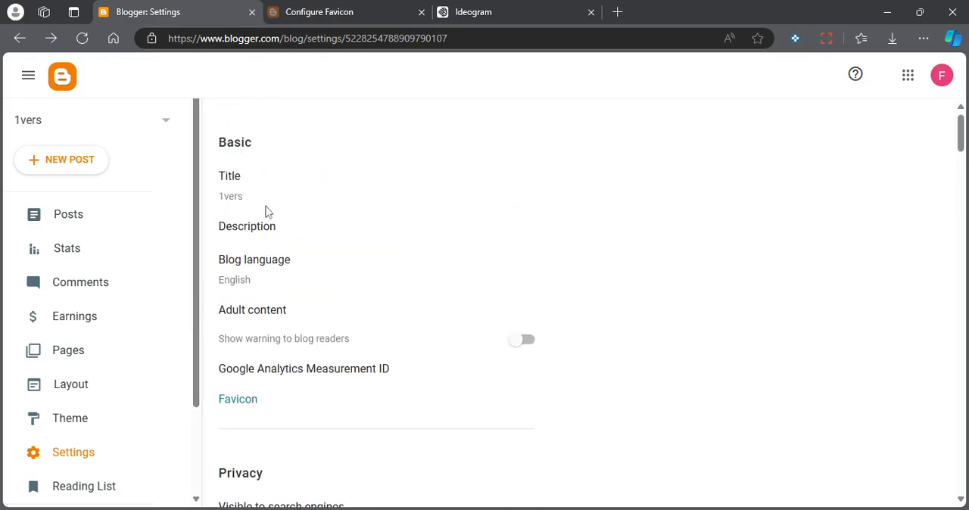
pyautogui.click(251, 232)
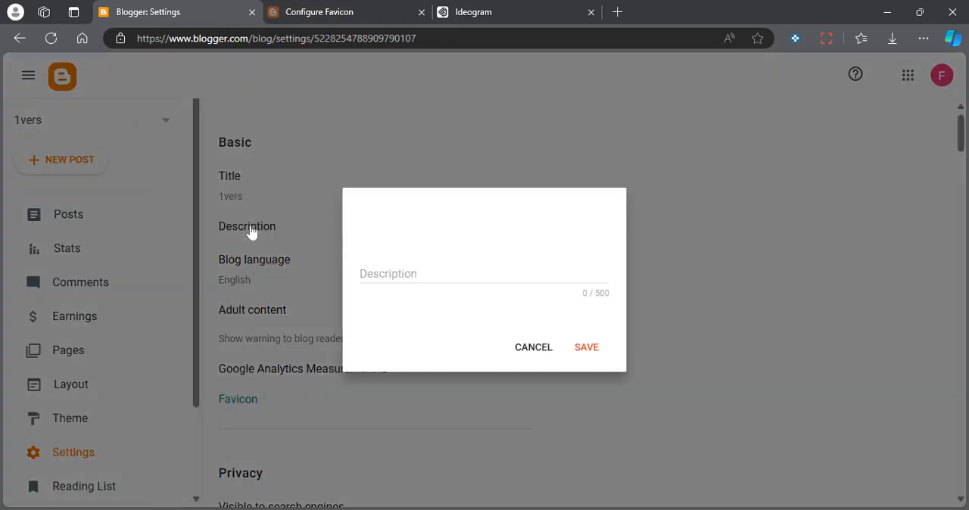
pyautogui.click(525, 346)
# Return to the Meta tags section and view the search description field again, cancelling without an entry.
pyautogui.scroll(-20, 333, 313)
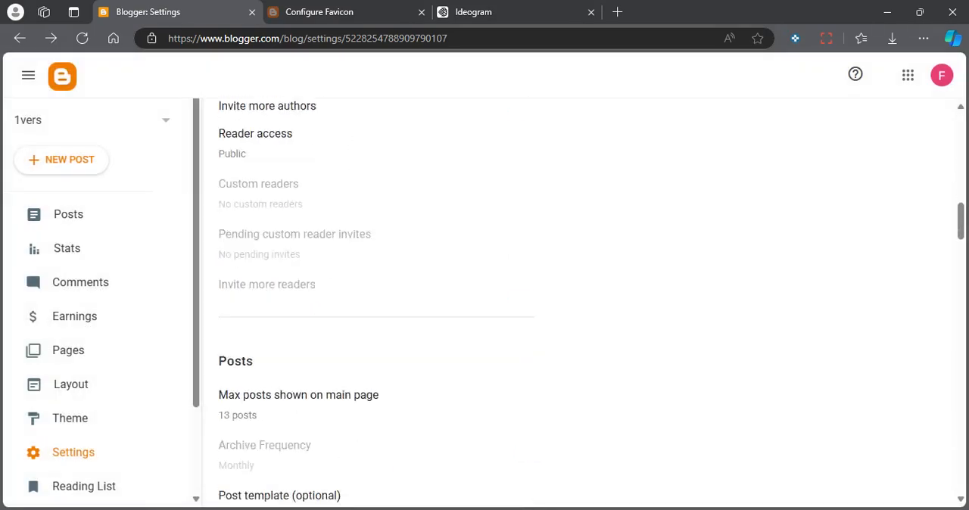
pyautogui.scroll(-2, 333, 307)
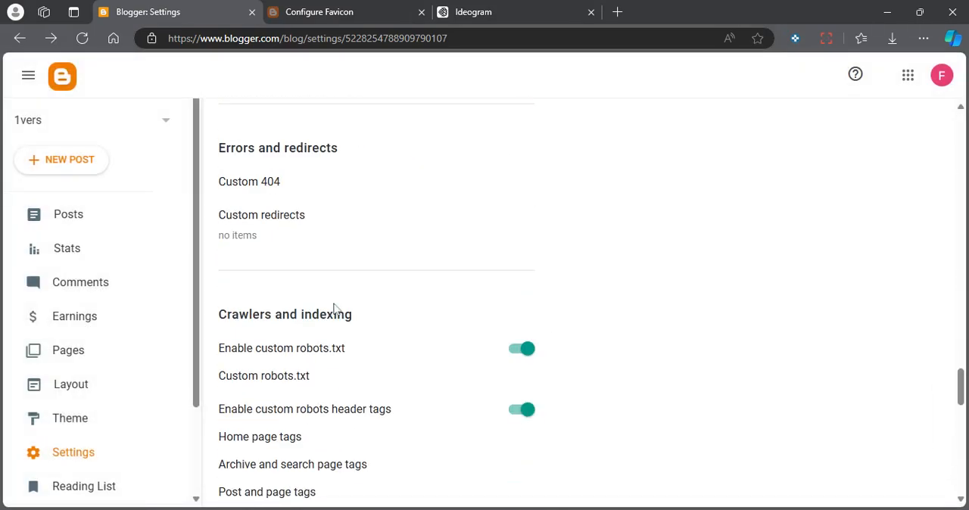
pyautogui.scroll(2, 333, 307)
pyautogui.click(305, 221)
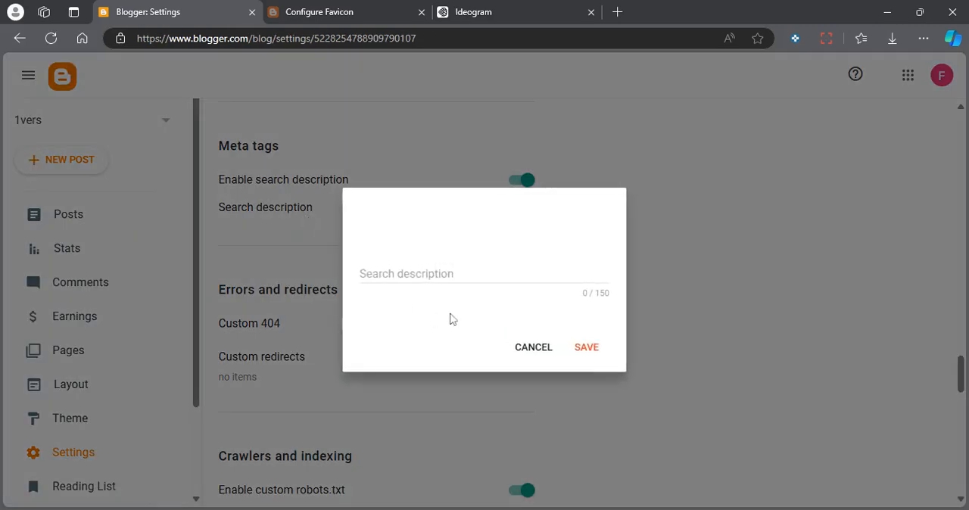
pyautogui.click(540, 347)
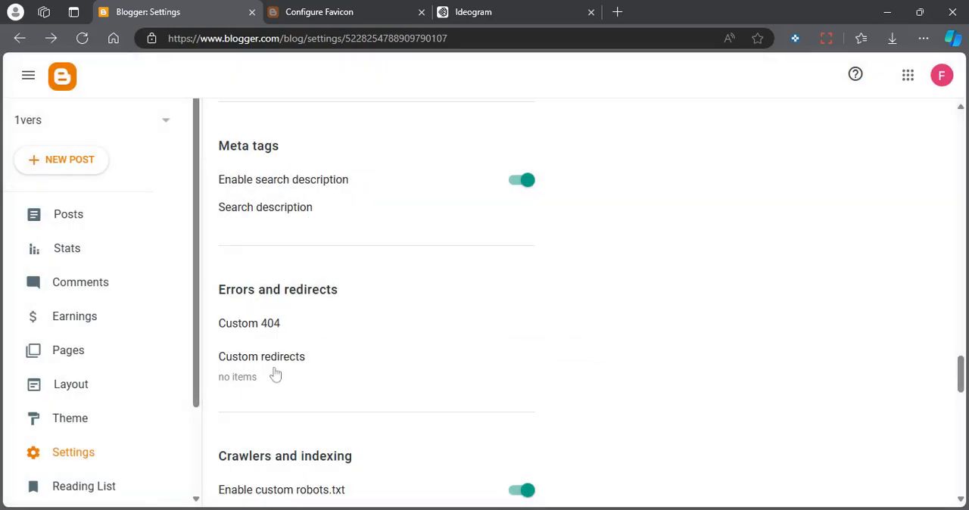
# Paste the copied rules (User-agent: *, Disallow: /search, Allow: / and a Sitemap line) into the blog's custom robots.txt.
pyautogui.scroll(-2, 273, 371)
pyautogui.scroll(-2, 310, 334)
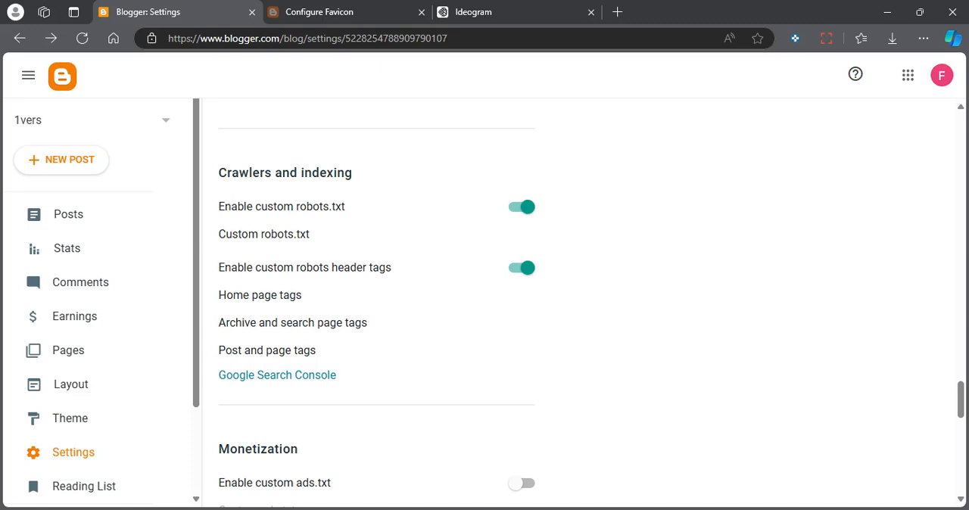
pyautogui.click(289, 242)
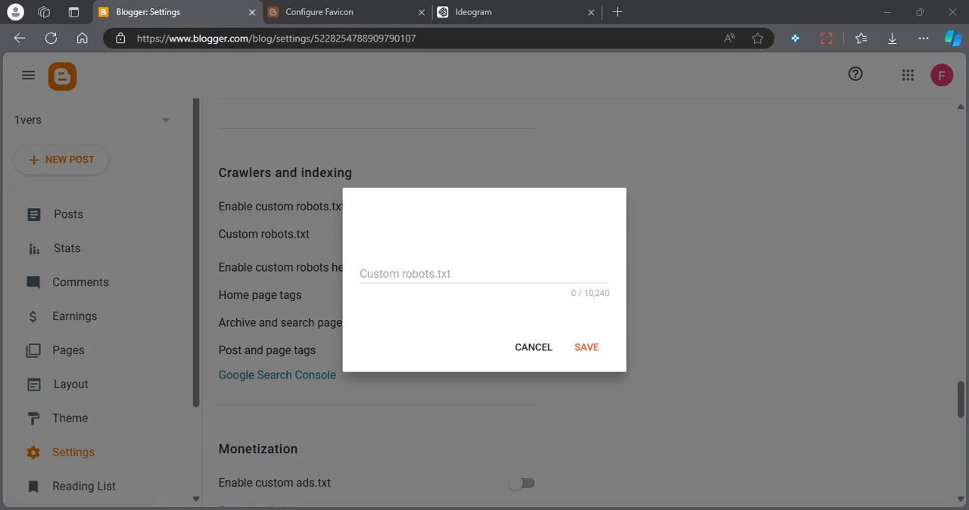
pyautogui.click(195, 11)
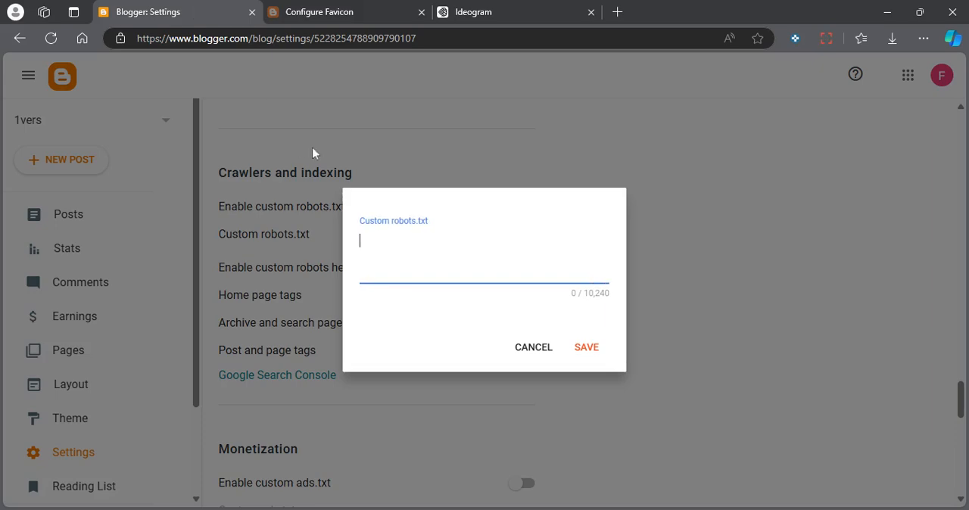
pyautogui.write('User-agent: * Disallow: /search Allow: /  Sitemap: https://URL.blogspot.com/sitemap.xml')
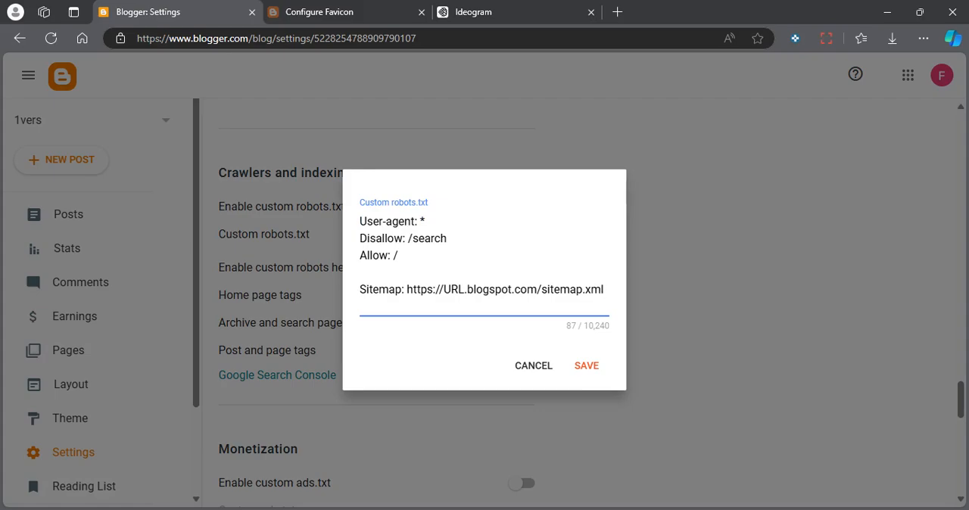
pyautogui.doubleClick(453, 289)
pyautogui.write('1')
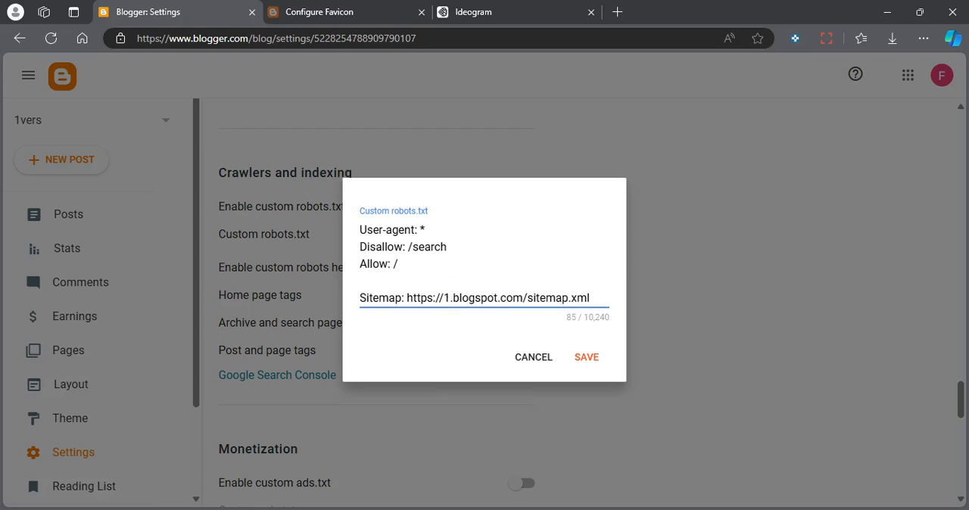
pyautogui.write('vers')
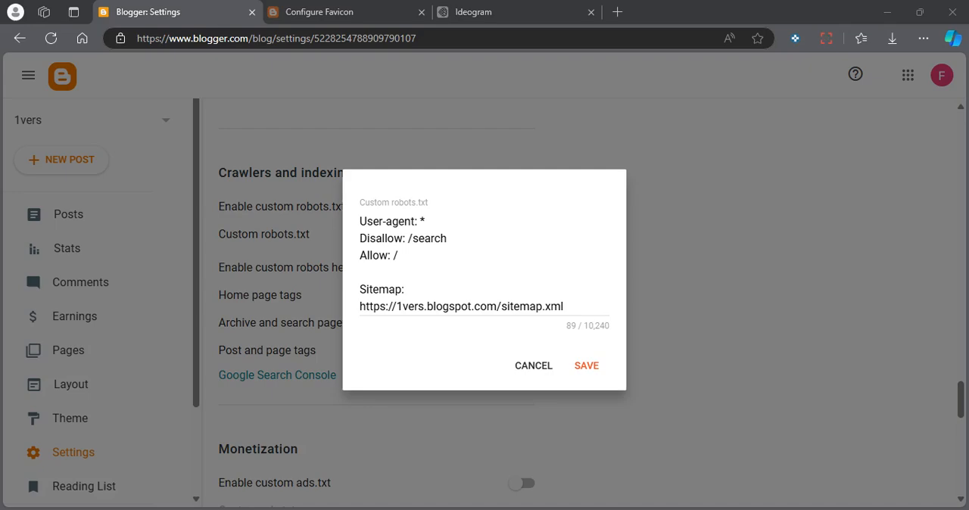
pyautogui.click(209, 14)
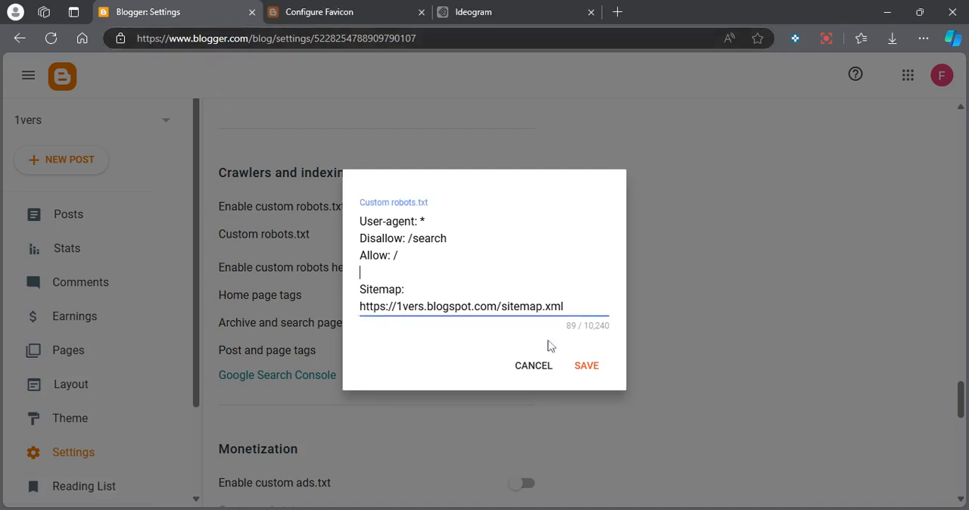
pyautogui.click(583, 365)
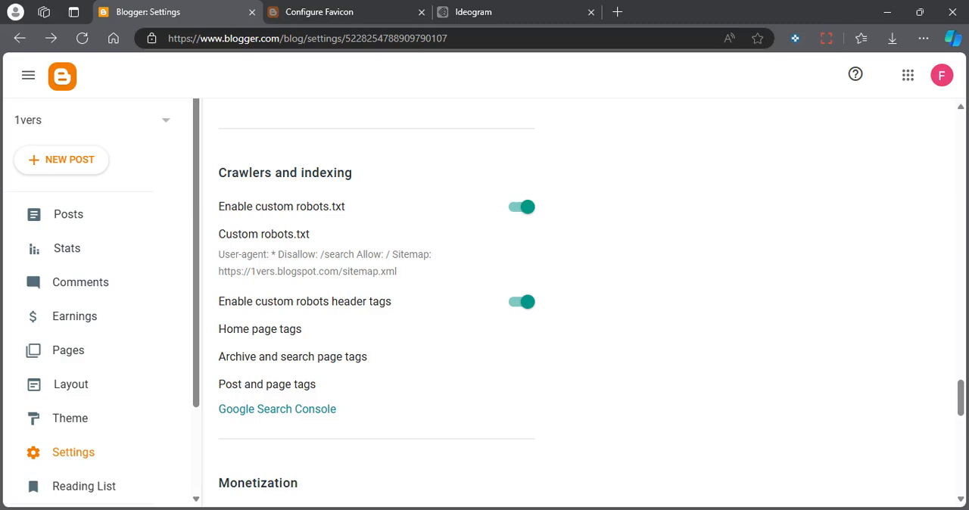
# View the custom robot tags for the home page and for archive and search pages, closing both dialogs without saving.
pyautogui.click(258, 330)
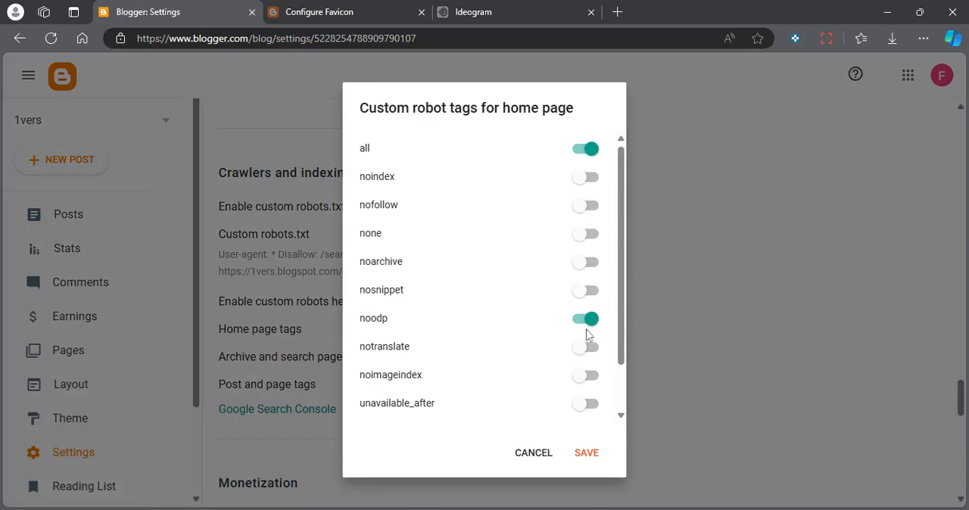
pyautogui.click(528, 454)
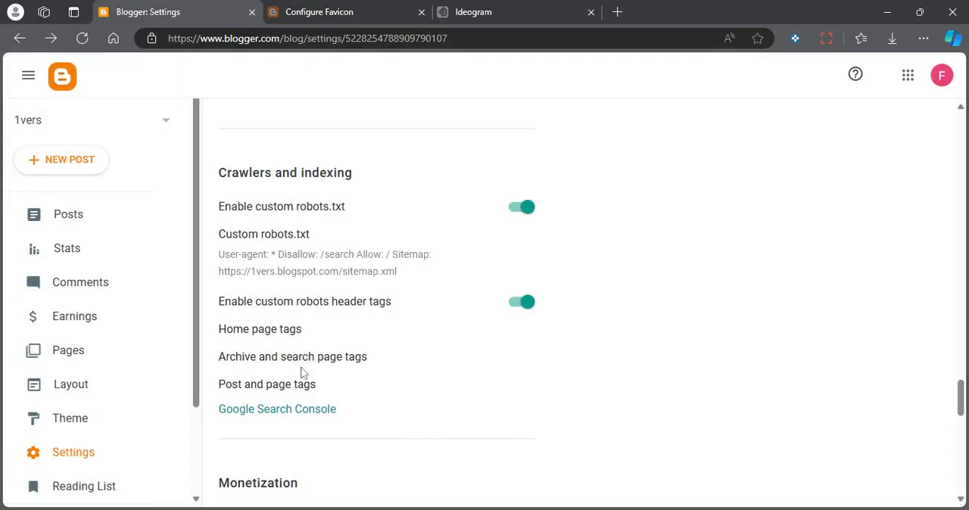
pyautogui.click(295, 362)
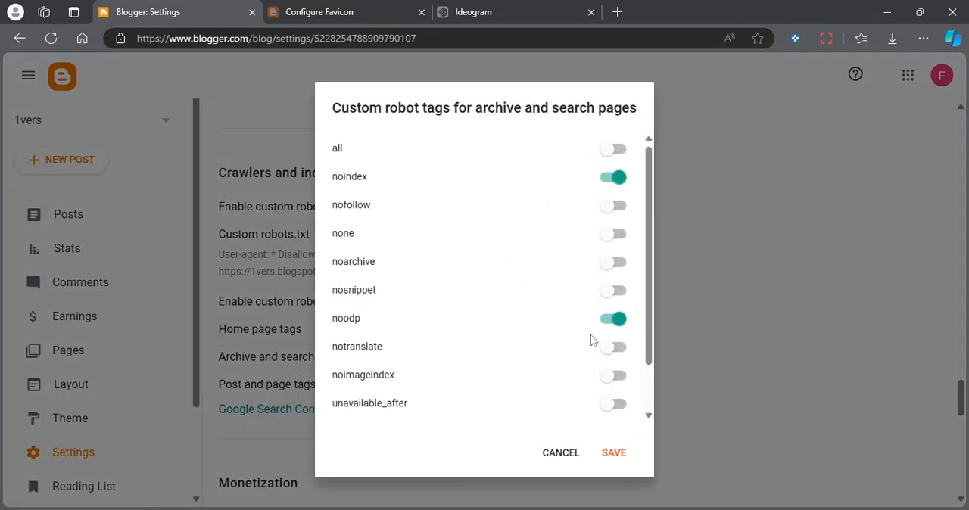
pyautogui.scroll(-2, 530, 320)
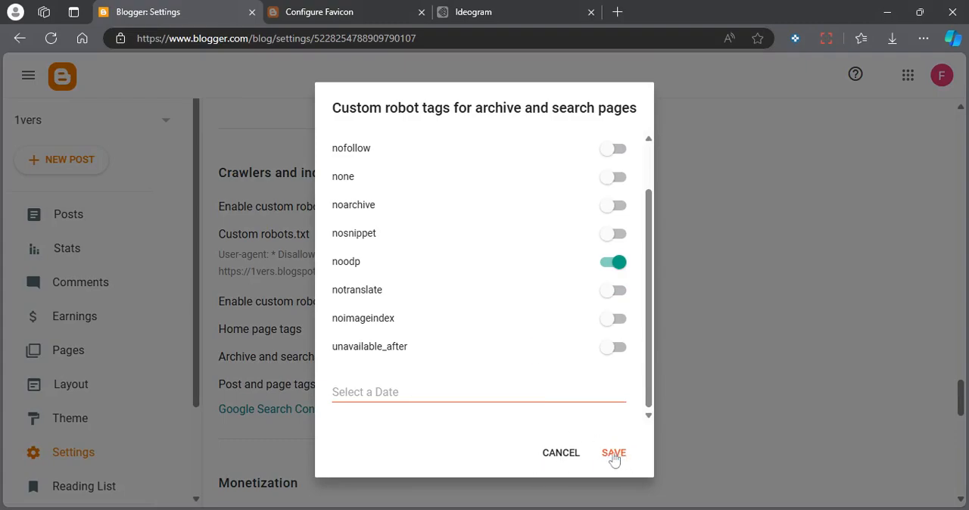
pyautogui.click(563, 457)
# Enable all and noodp in the custom robot tags for posts and pages and save them.
pyautogui.click(265, 385)
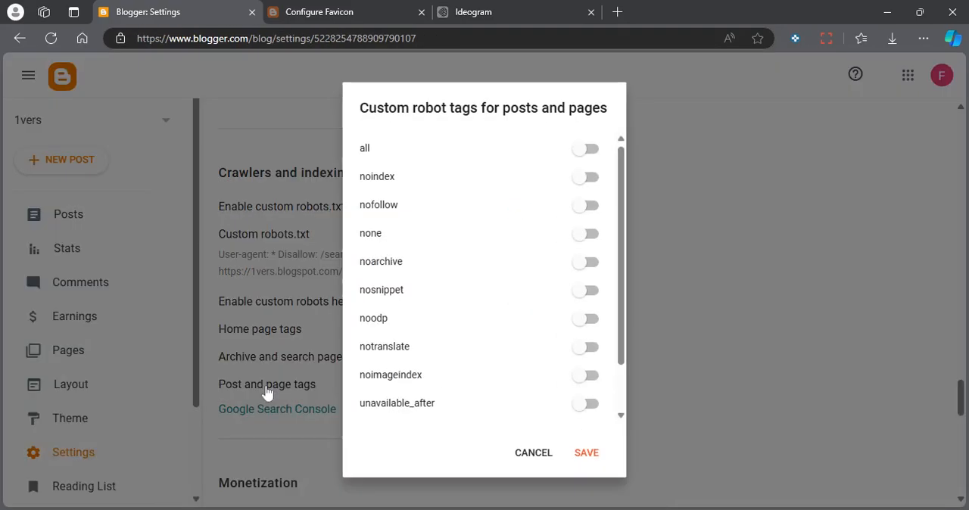
pyautogui.scroll(-2, 469, 270)
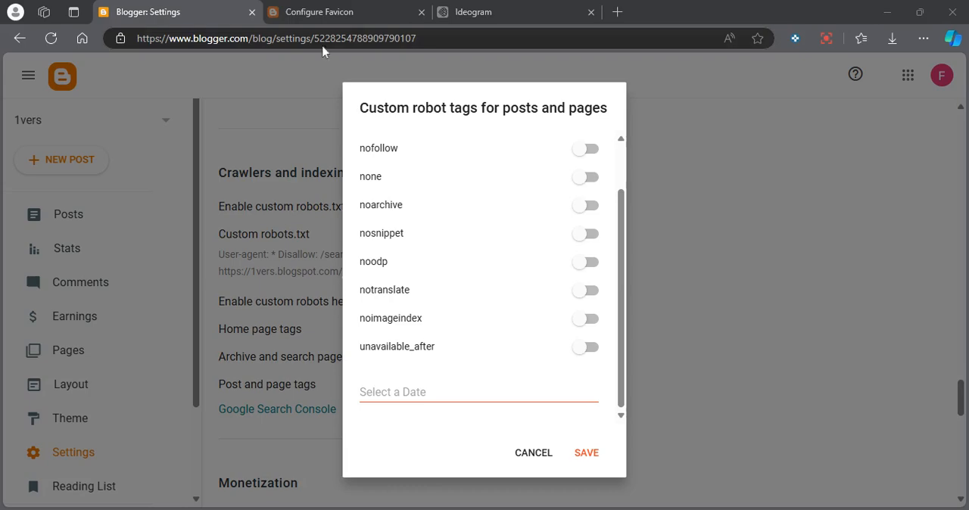
pyautogui.click(206, 14)
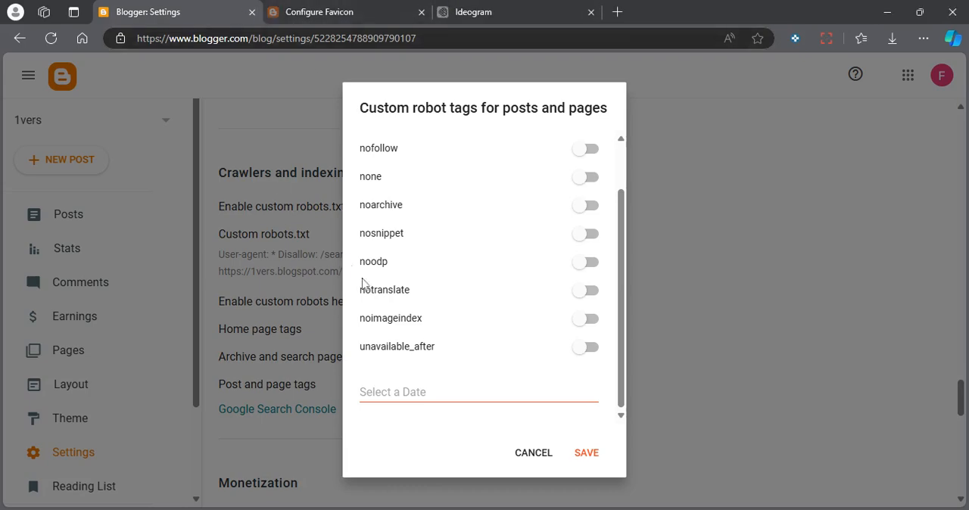
pyautogui.click(588, 263)
pyautogui.scroll(1, 552, 227)
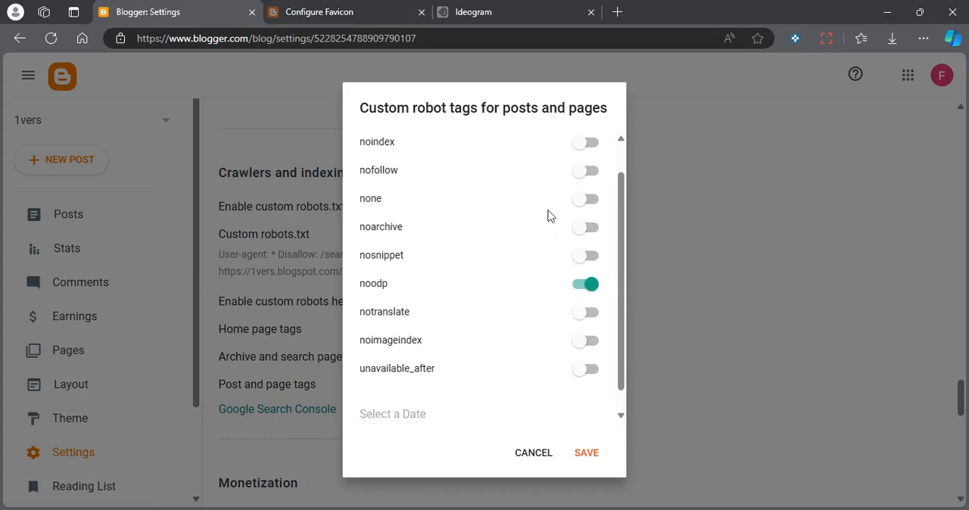
pyautogui.scroll(1, 549, 216)
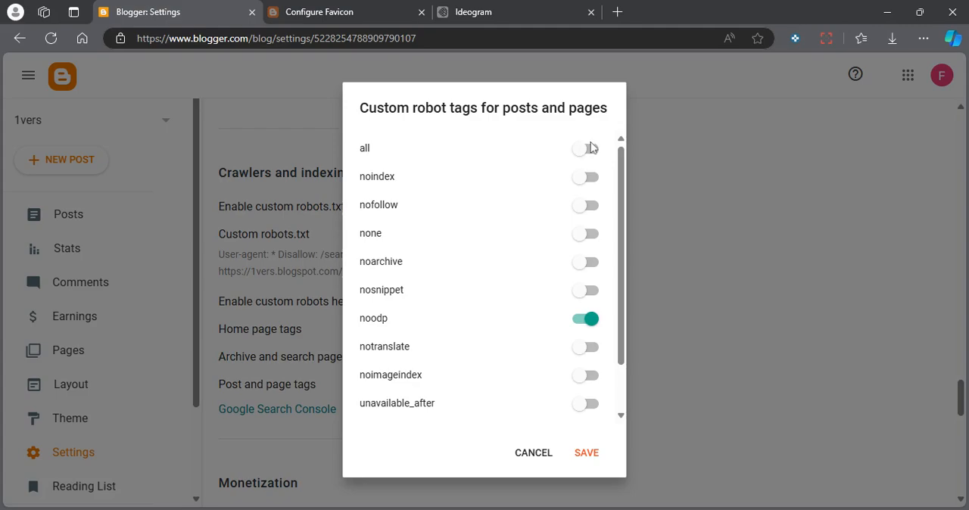
pyautogui.click(588, 148)
pyautogui.click(587, 454)
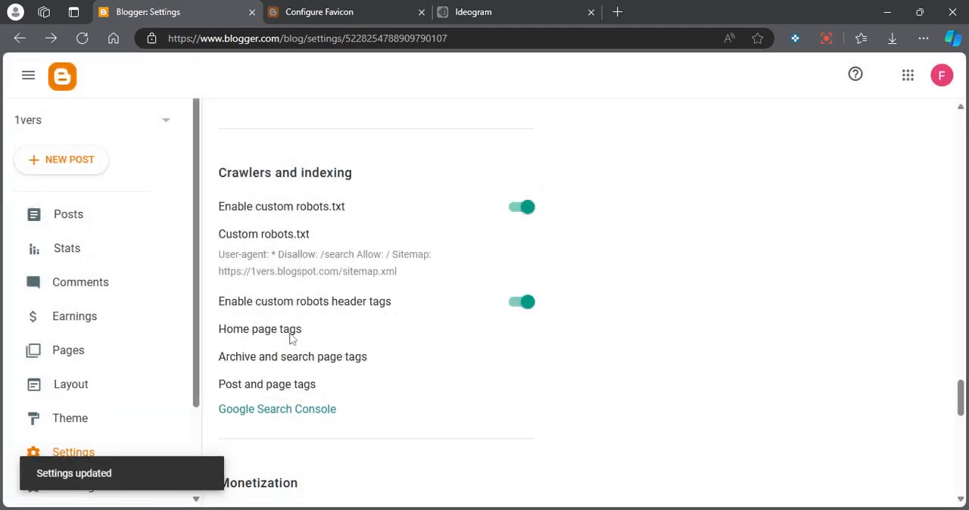
# Save the home page robot tags with all and noodp, and the archive and search page tags with noindex and noodp.
pyautogui.click(288, 334)
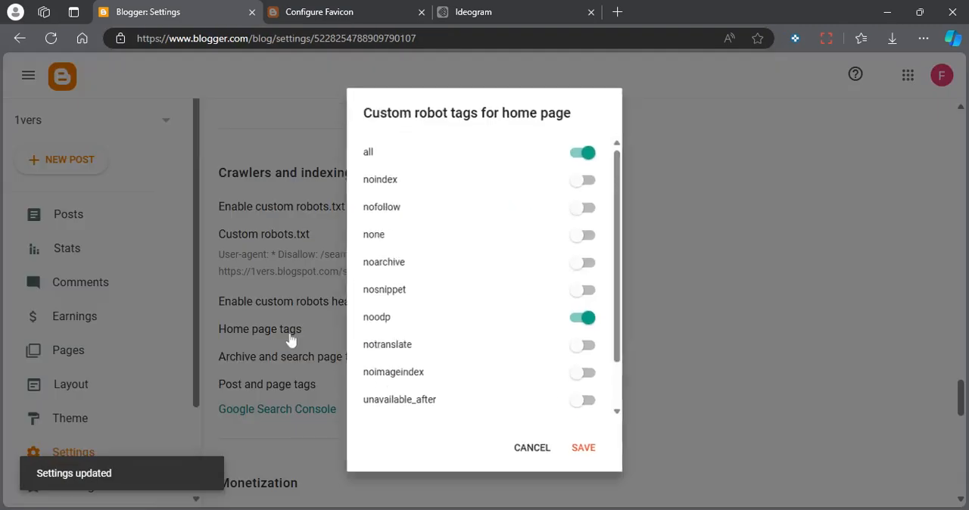
pyautogui.click(585, 454)
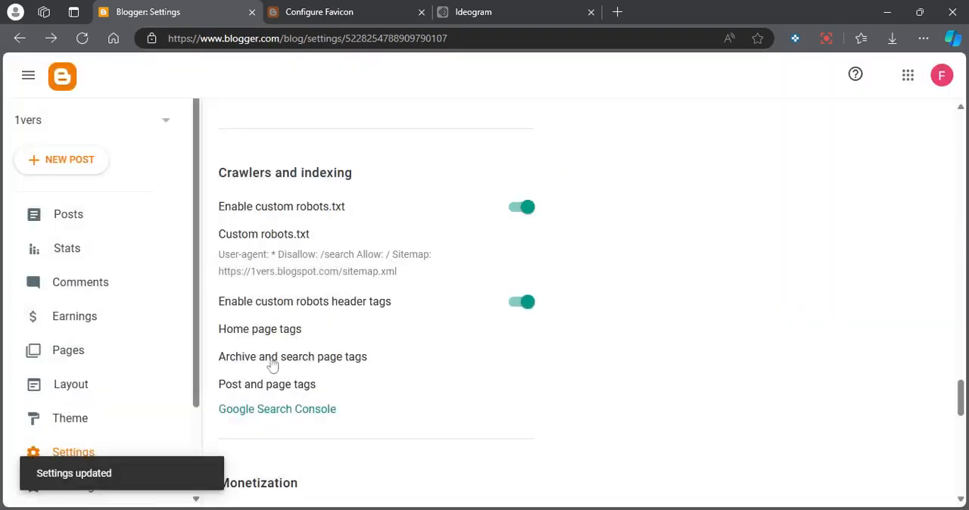
pyautogui.click(272, 360)
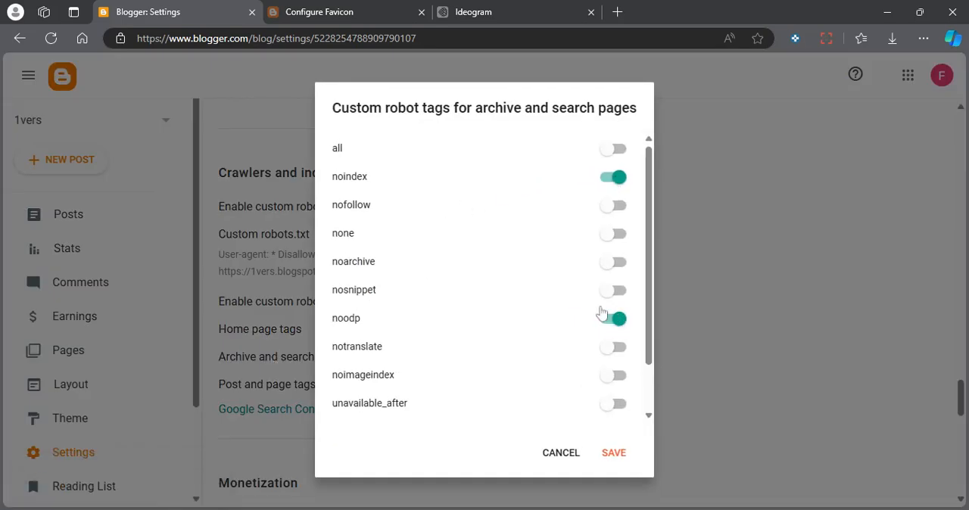
pyautogui.click(620, 263)
pyautogui.click(610, 454)
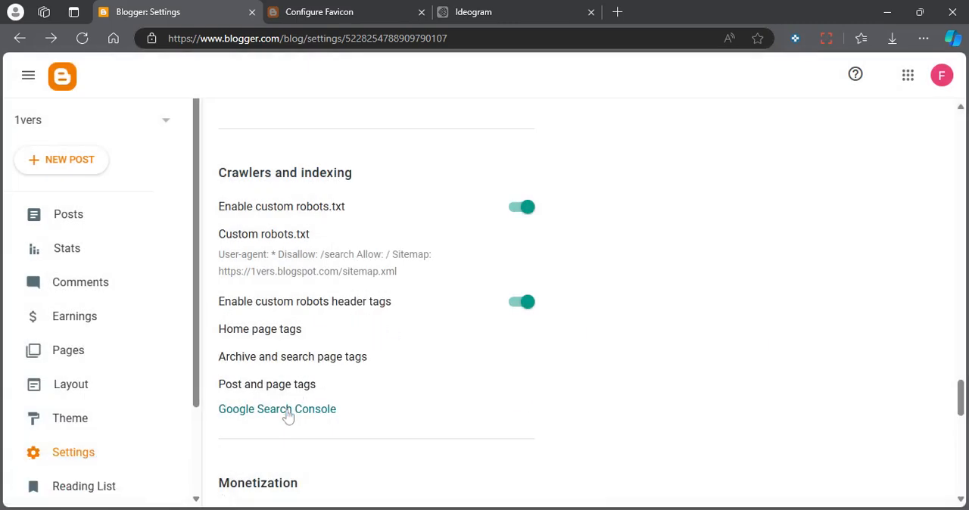
# Open the Google Search Console link and close it again, and look through the remaining settings from Monetization to General.
pyautogui.click(287, 413)
pyautogui.click(420, 13)
pyautogui.scroll(-3, 272, 415)
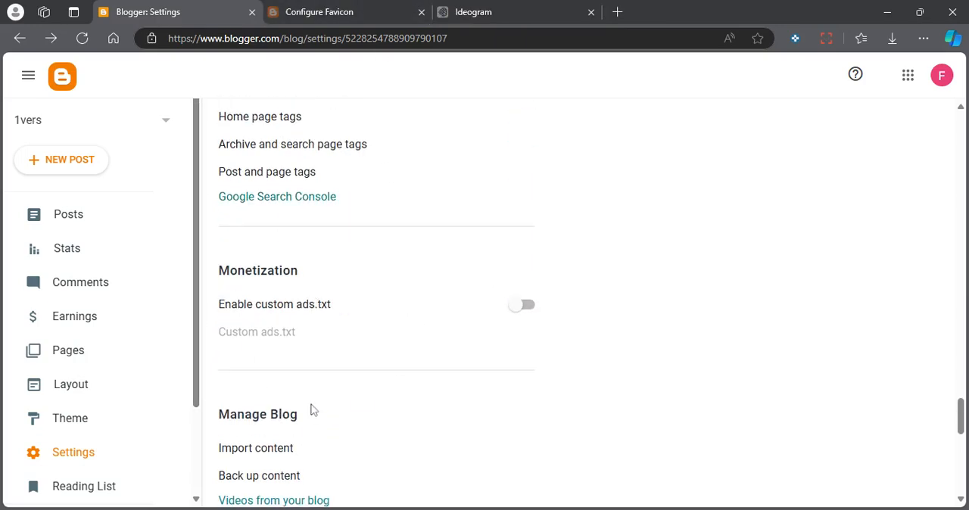
pyautogui.scroll(-3, 303, 364)
pyautogui.scroll(-5, 346, 456)
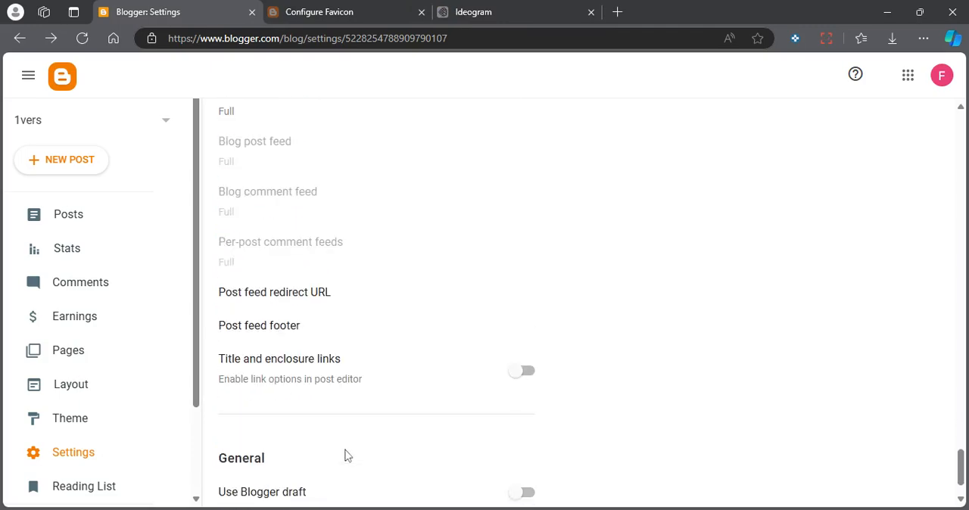
pyautogui.scroll(-1, 346, 456)
pyautogui.scroll(10, 368, 470)
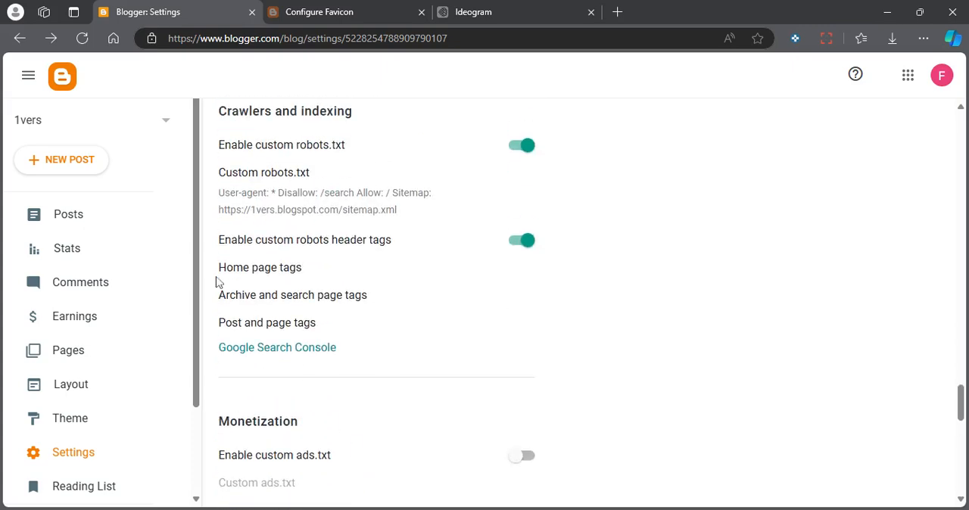
pyautogui.scroll(2, 288, 325)
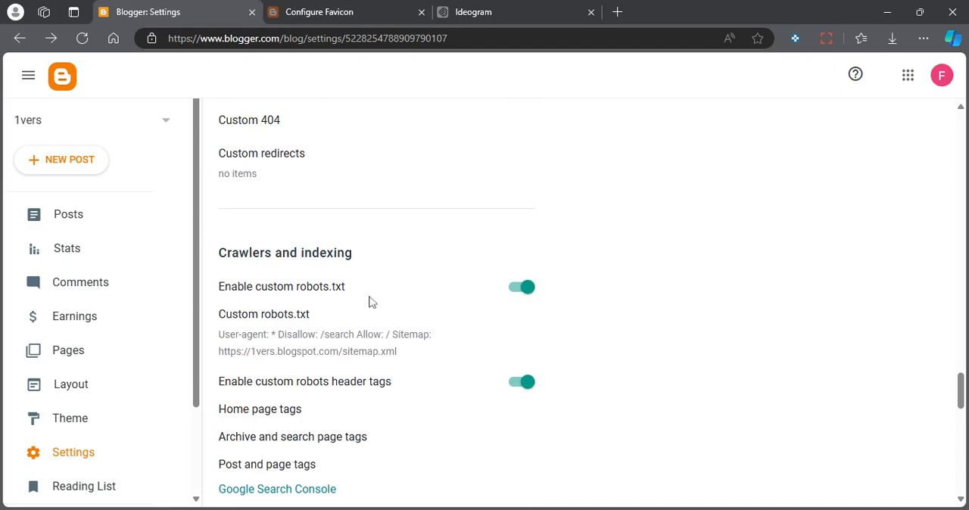
# Check the custom robots.txt rules and sitemap address again, cancelling without changes.
pyautogui.click(279, 327)
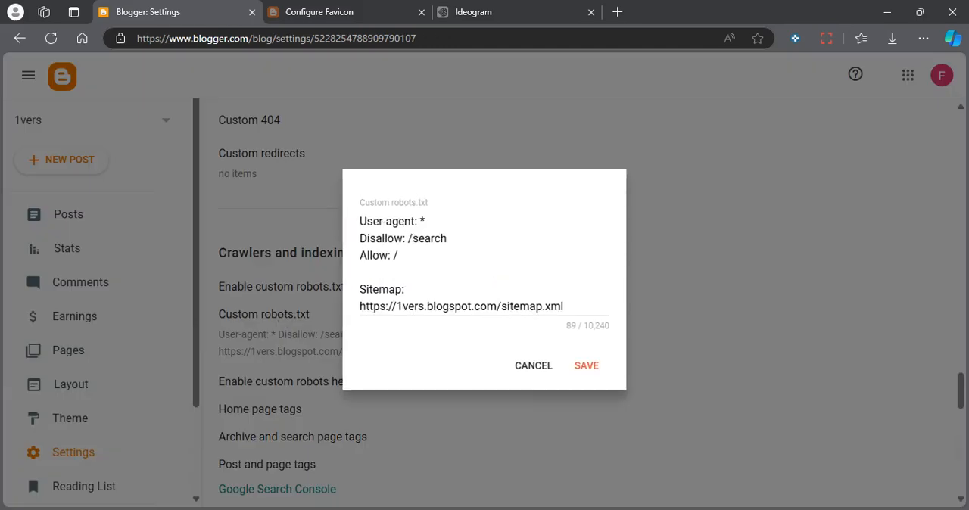
pyautogui.click(527, 366)
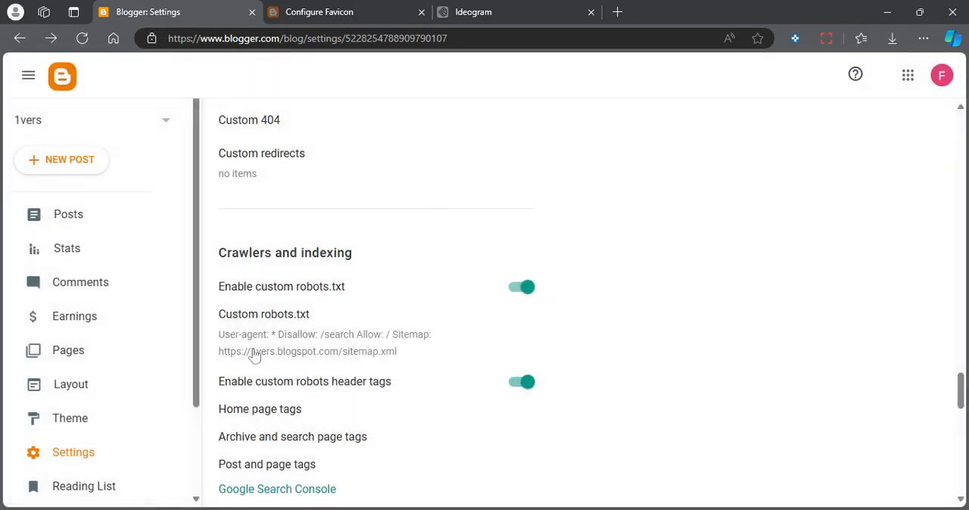
pyautogui.scroll(4, 329, 357)
pyautogui.scroll(-4, 329, 361)
pyautogui.scroll(-3, 374, 367)
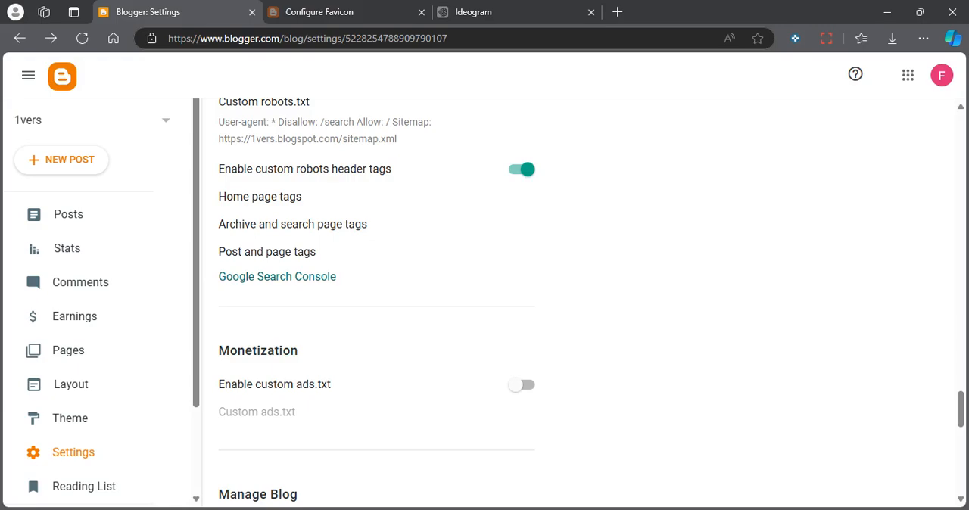
# Open the theme's HTML, insert an empty line below the opening head tag, and leave the editor discarding the change.
pyautogui.click(61, 426)
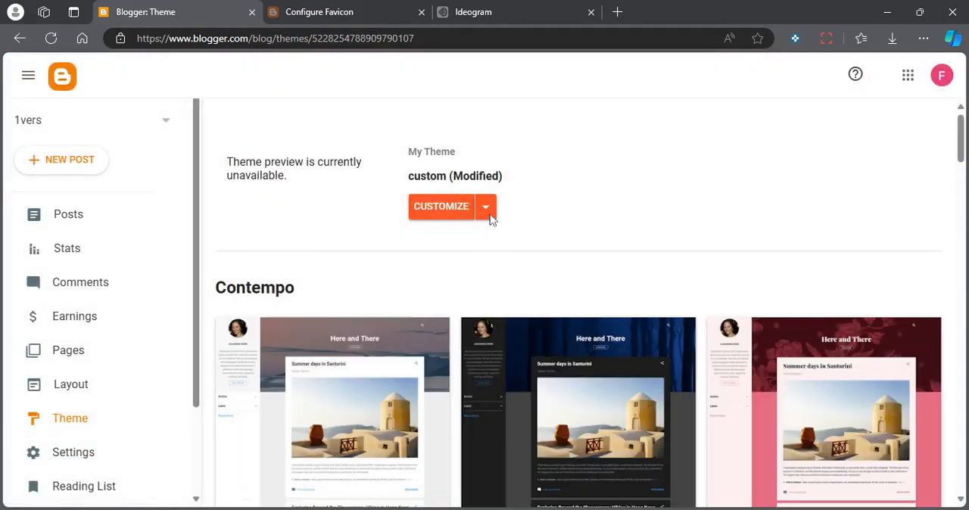
pyautogui.click(490, 212)
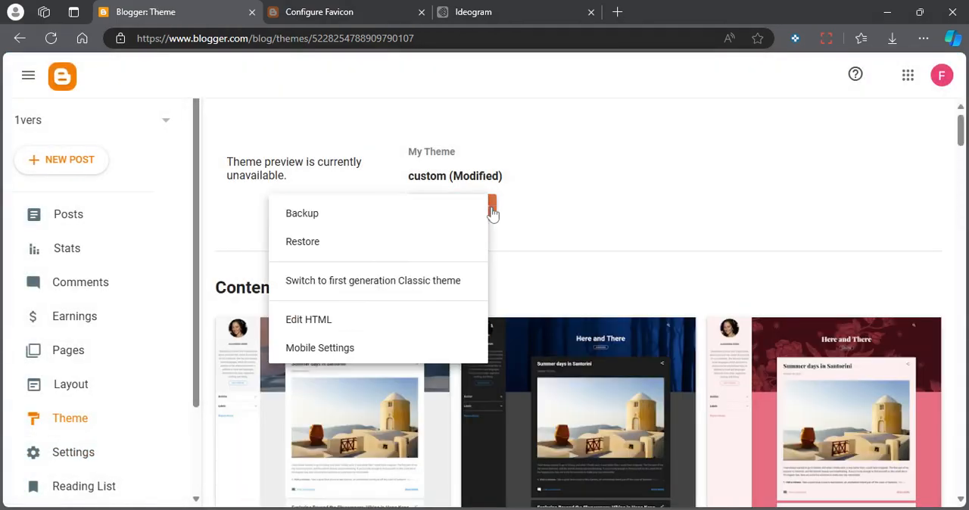
pyautogui.click(316, 321)
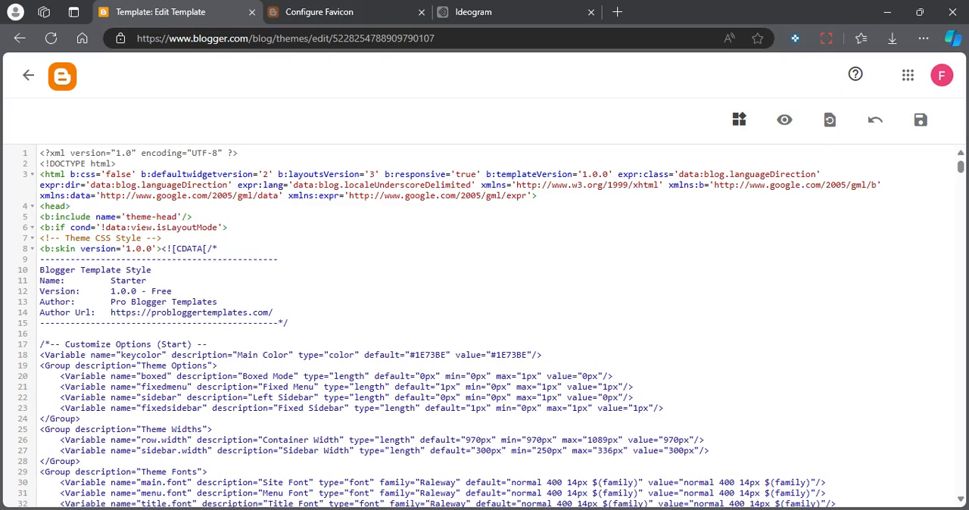
pyautogui.press('Return')
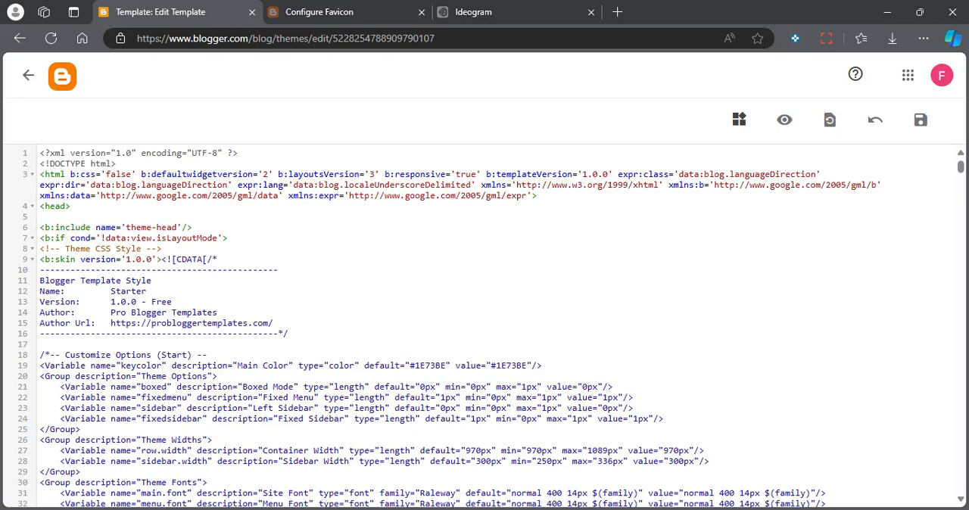
pyautogui.moveTo(193, 227); pyautogui.dragTo(50, 228)
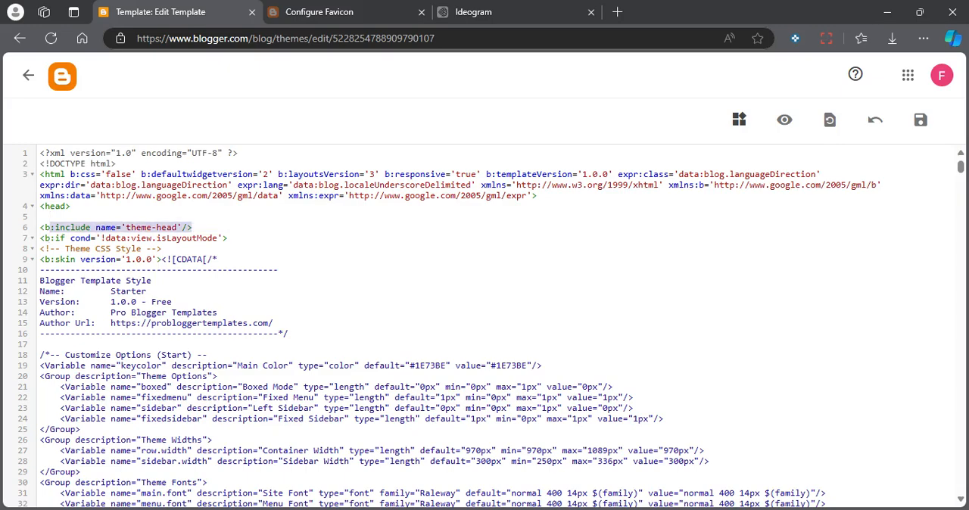
pyautogui.click(71, 205)
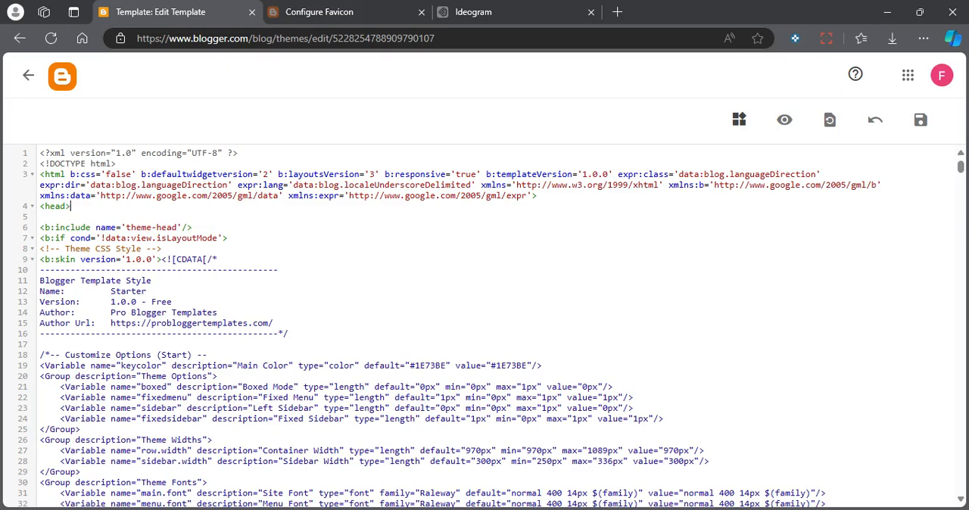
pyautogui.click(28, 75)
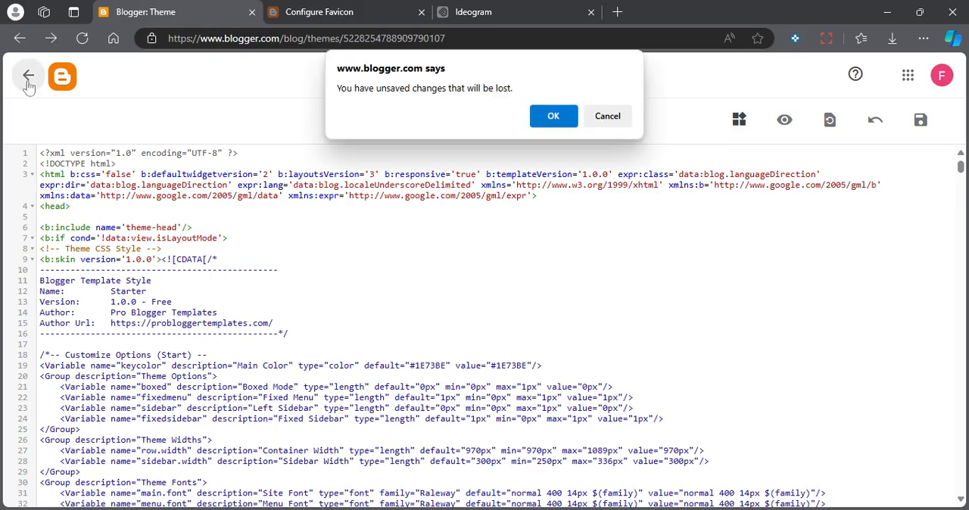
pyautogui.click(551, 116)
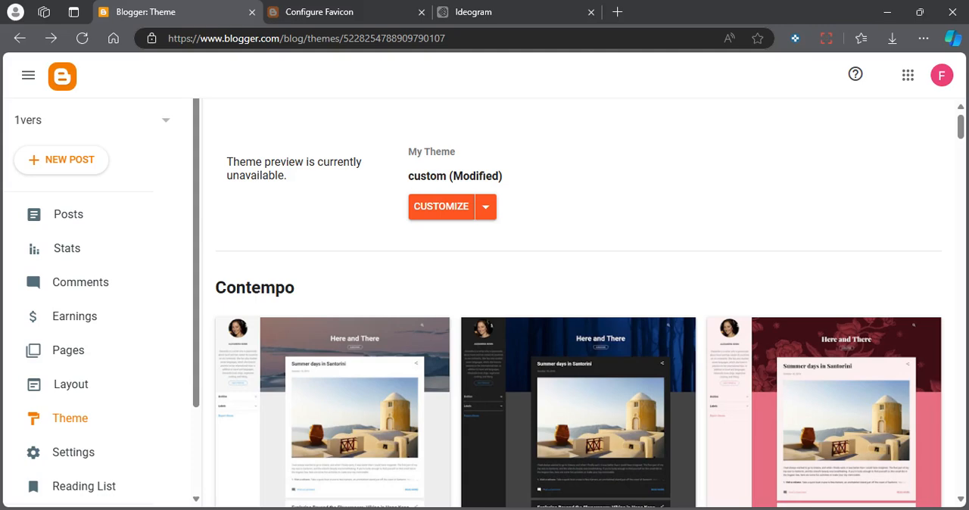
# Switch to Ideogram and compare the generated 1vers logo variants at full size, ending on the dark blue one.
pyautogui.click(515, 23)
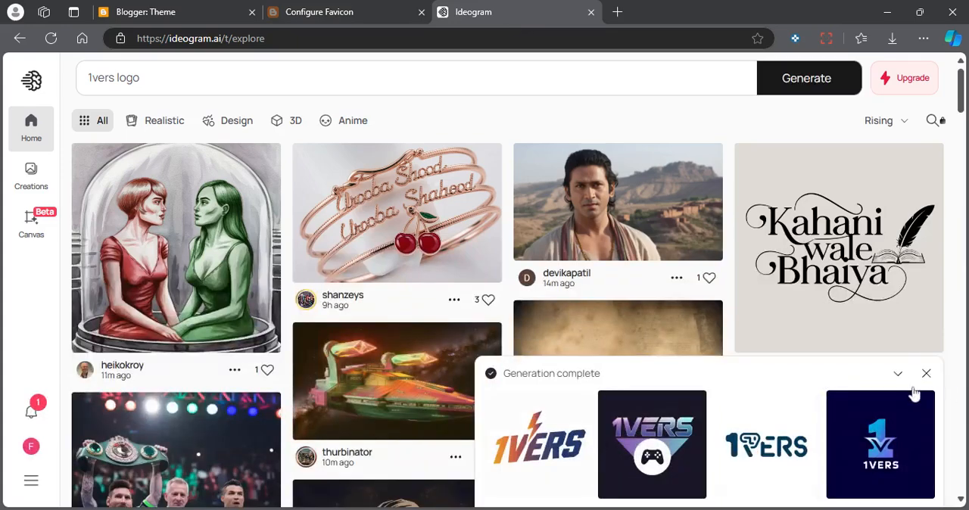
pyautogui.scroll(-2, 575, 458)
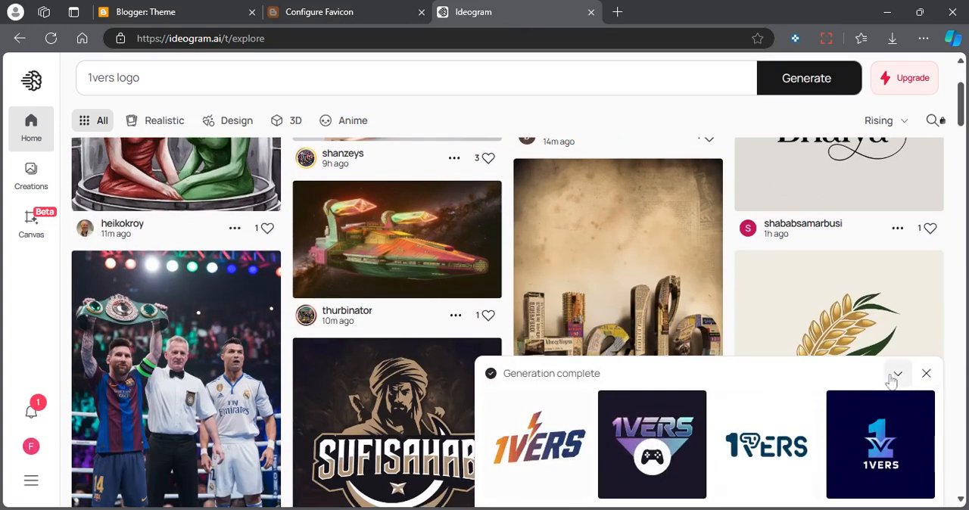
pyautogui.click(524, 460)
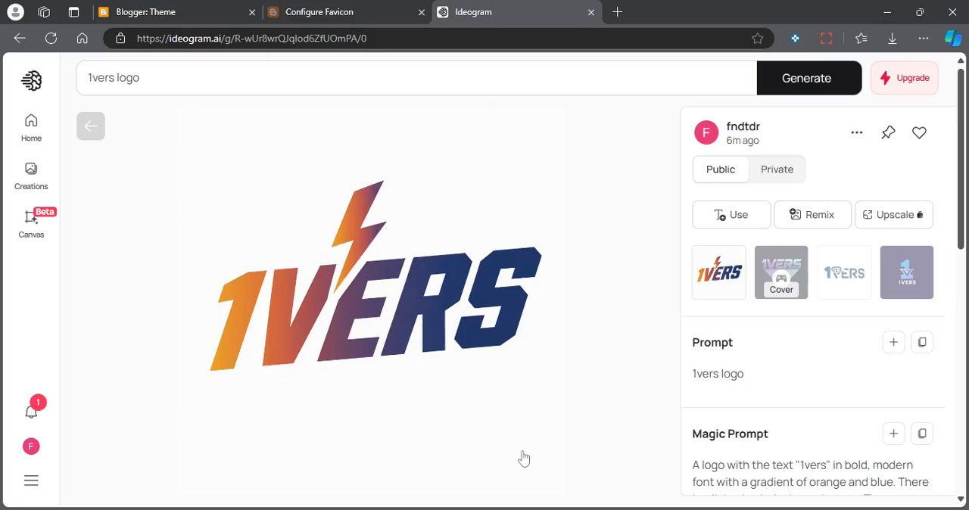
pyautogui.press('Right')
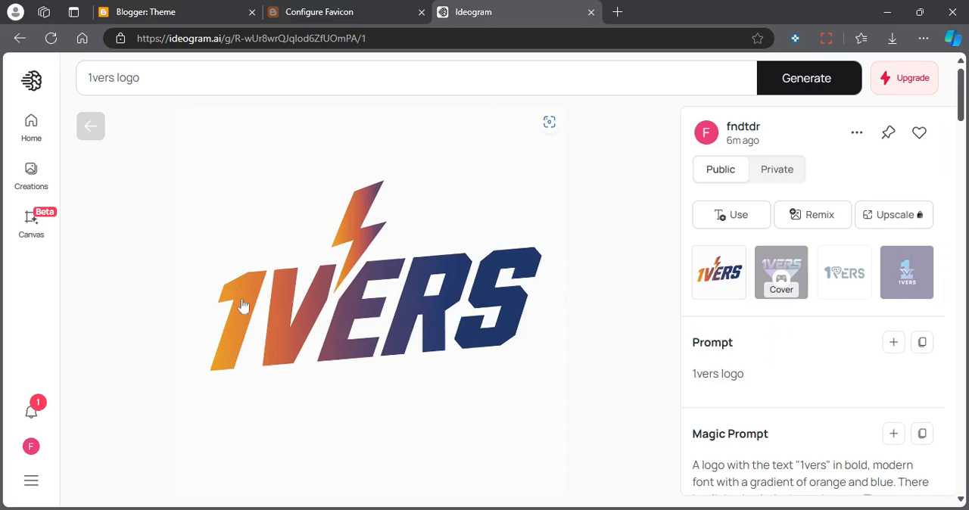
pyautogui.press('Right')
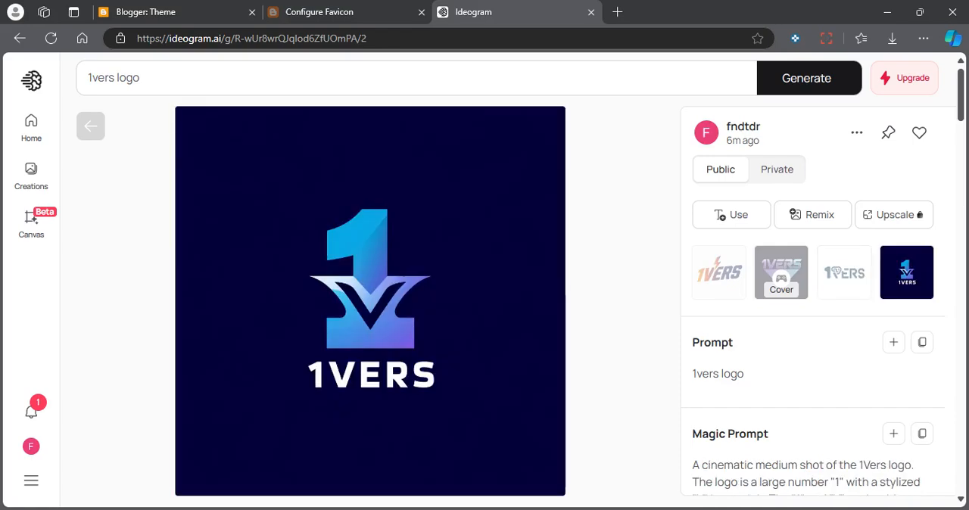
pyautogui.press('Left')
pyautogui.press('Left')
pyautogui.press('Left')
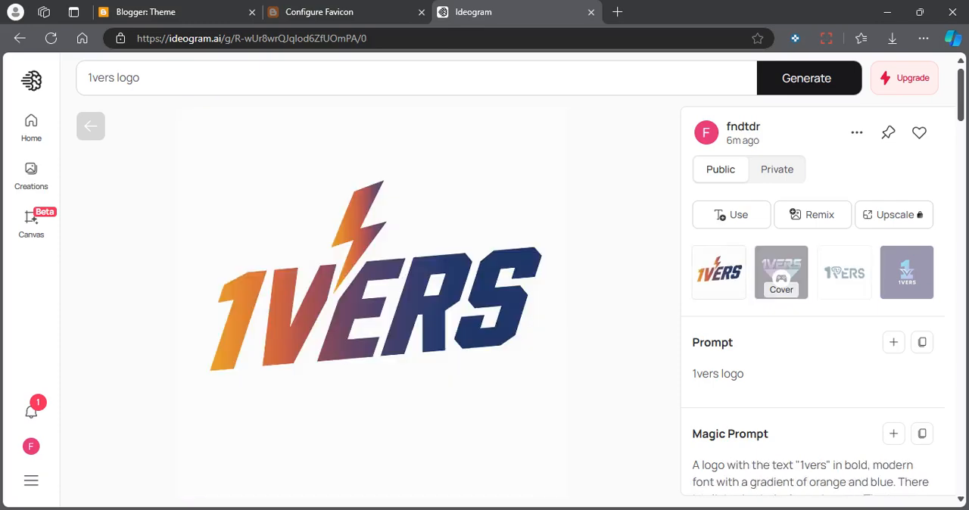
pyautogui.press('Right')
pyautogui.press('Right')
pyautogui.press('Right')
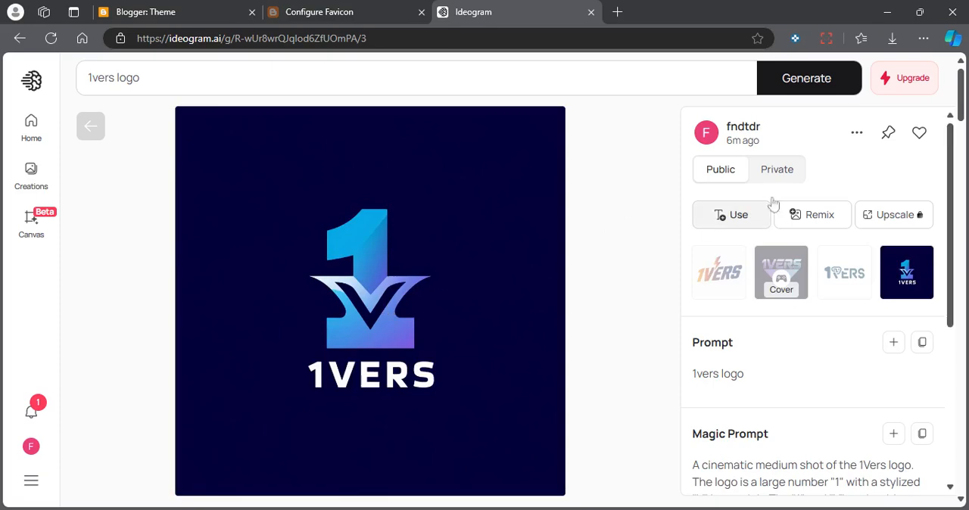
# Download the dark blue 1vers logo as JPEG (70% quality) and return to Blogger's Configure Favicon page.
pyautogui.click(856, 133)
pyautogui.moveTo(778, 389)
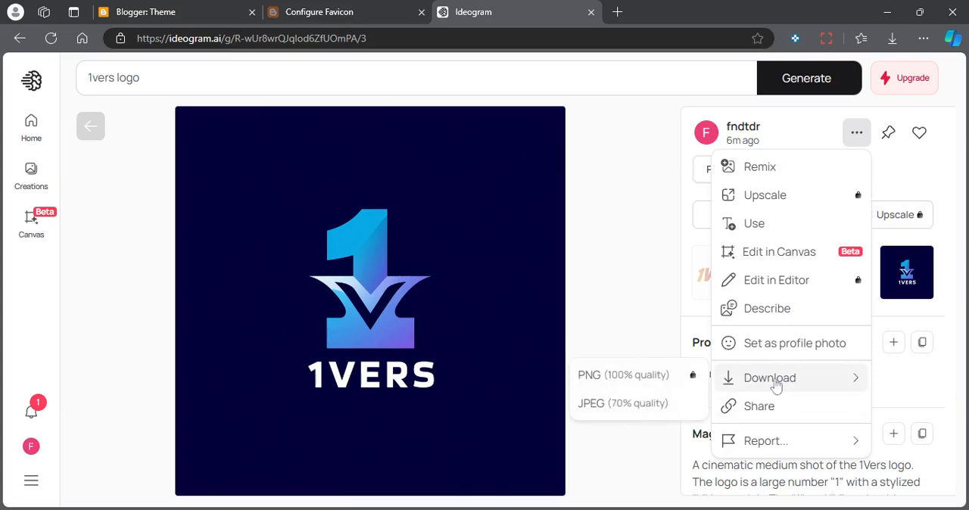
pyautogui.click(622, 408)
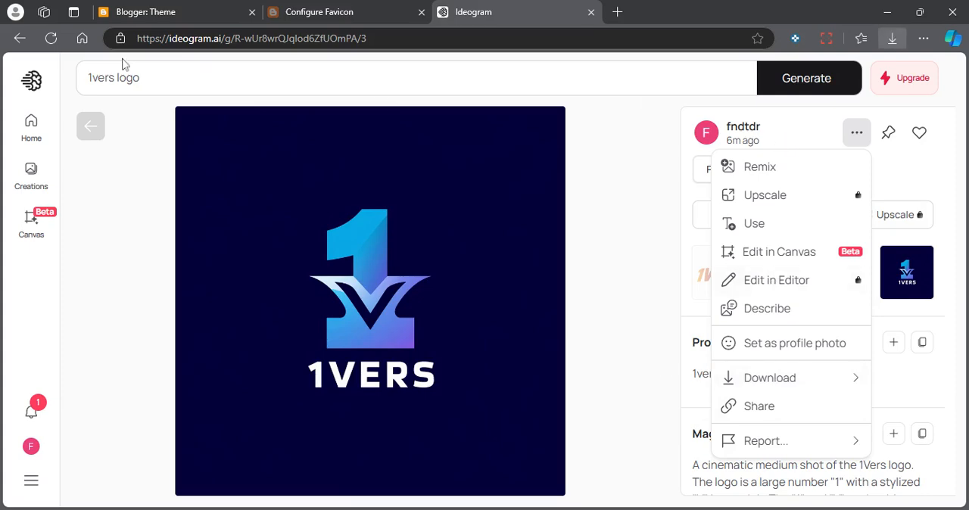
pyautogui.click(317, 15)
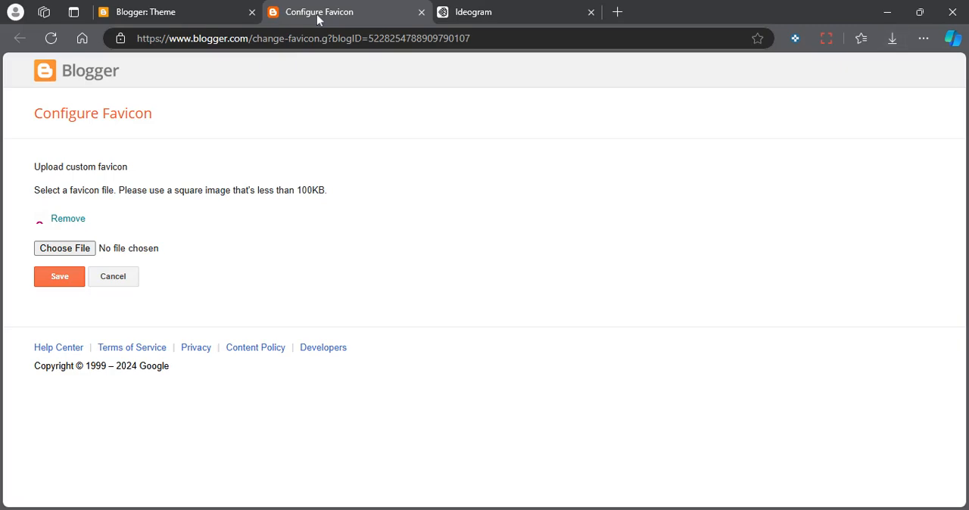
# Upload the downloaded dark blue 1vers logo JPEG as the blog's favicon, save it, and close the Ideogram page.
pyautogui.click(66, 253)
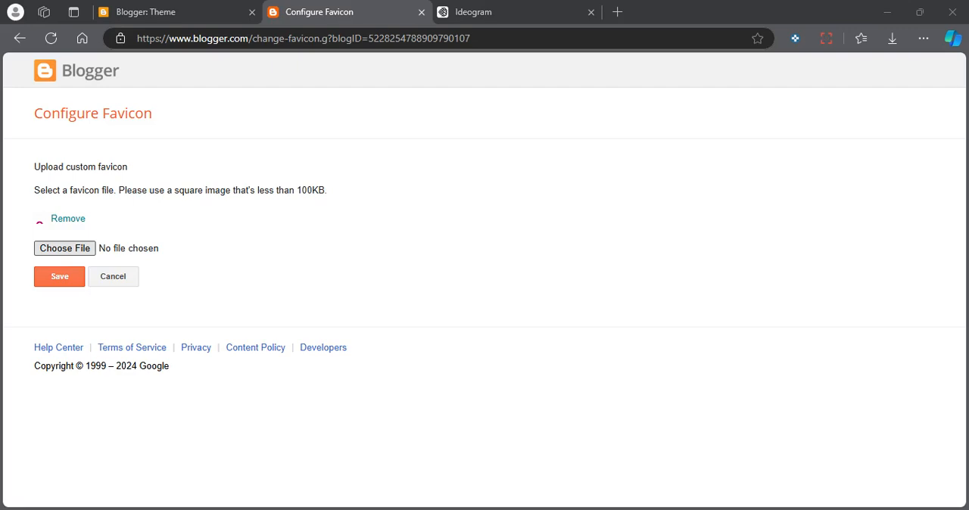
pyautogui.press('Return')
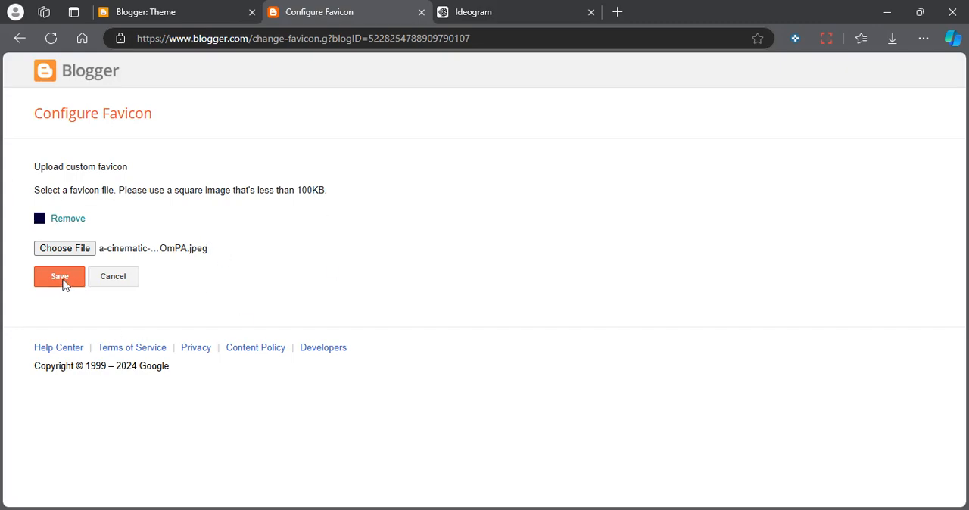
pyautogui.click(65, 279)
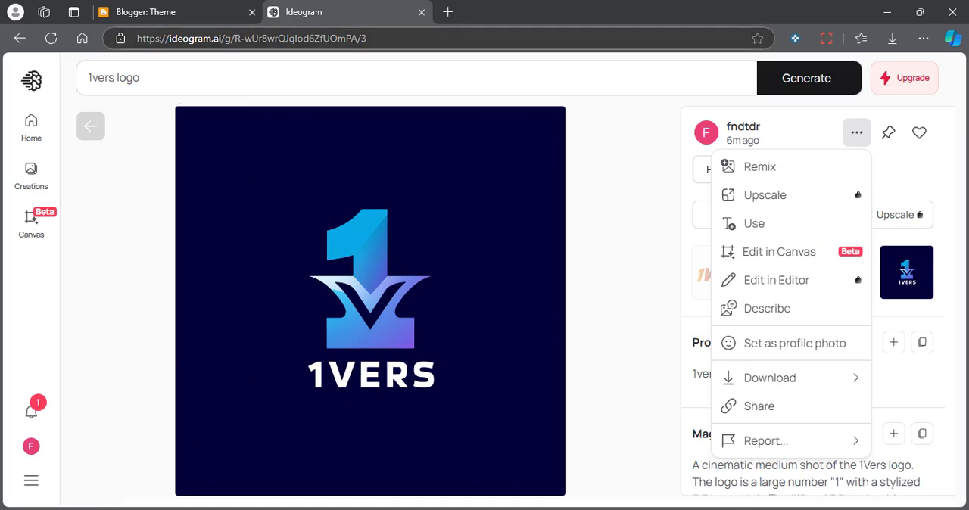
pyautogui.click(422, 14)
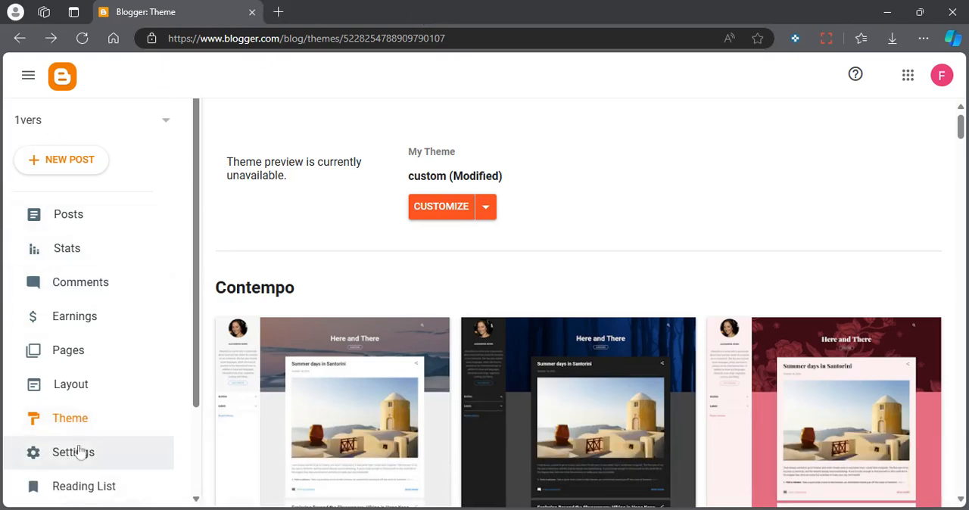
# View the live 1vers blog and check its favicon, comparing it with the Blogger dashboard page.
pyautogui.scroll(-2, 81, 386)
pyautogui.click(79, 411)
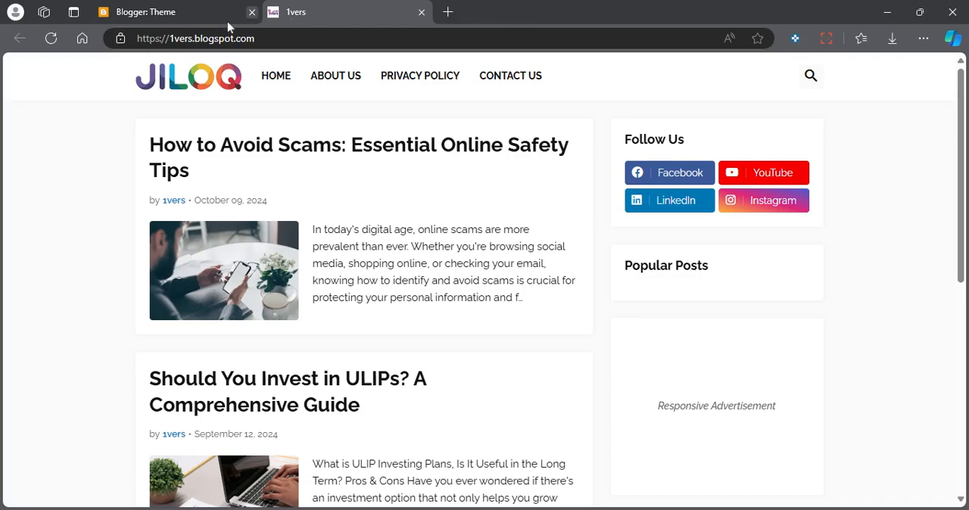
pyautogui.click(176, 13)
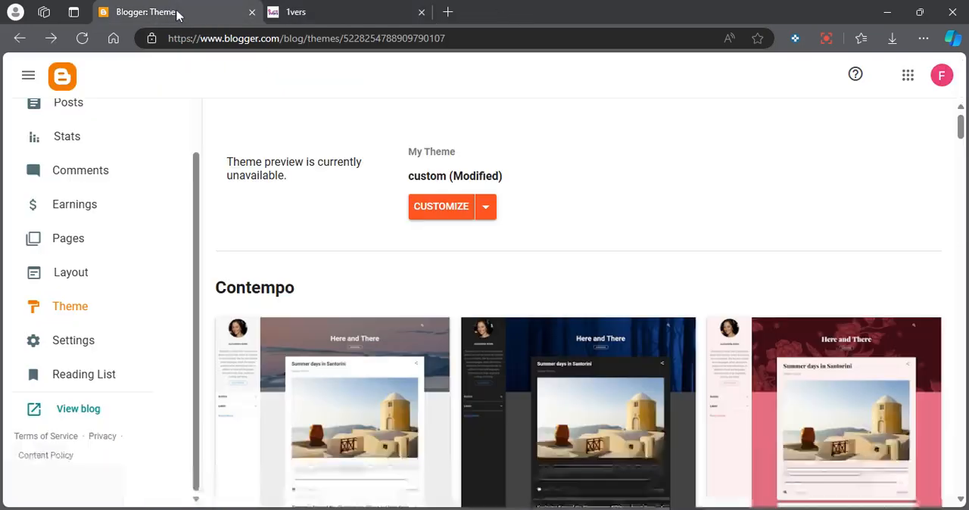
pyautogui.click(327, 25)
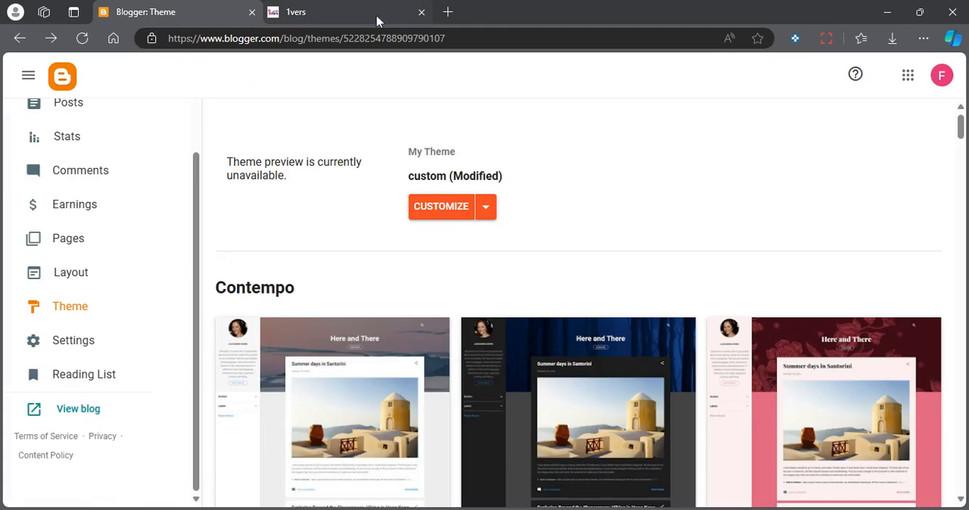
pyautogui.click(356, 13)
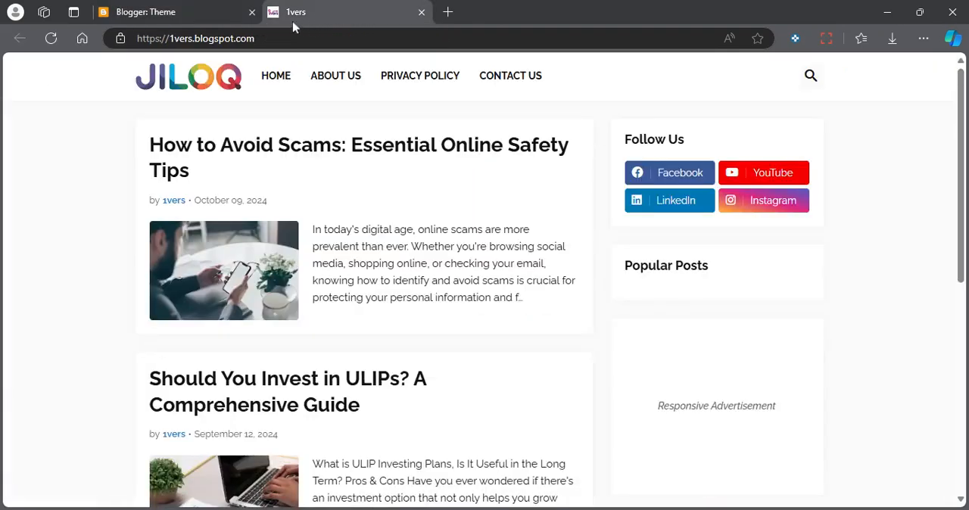
# Reopen and reload the live 1vers blog to recheck its favicon, and close the extra copy that is still loading.
pyautogui.click(209, 14)
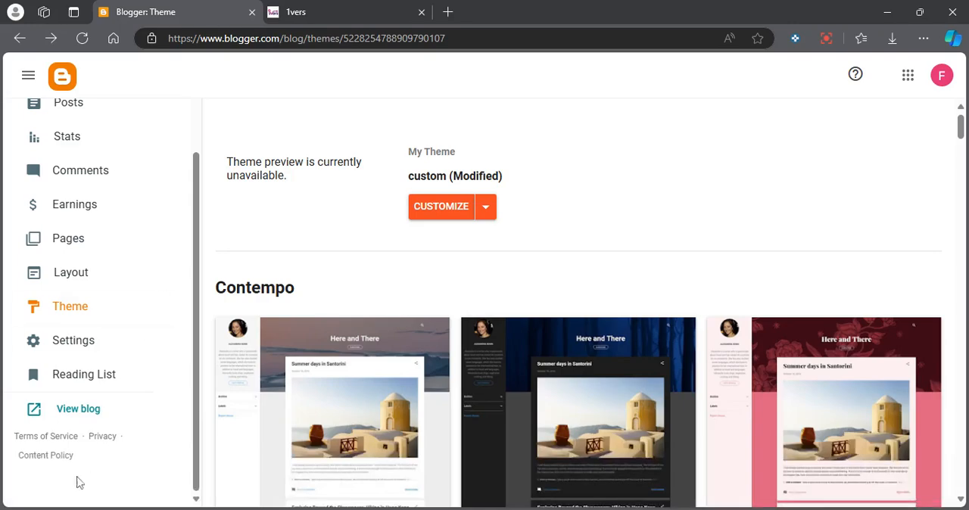
pyautogui.click(83, 390)
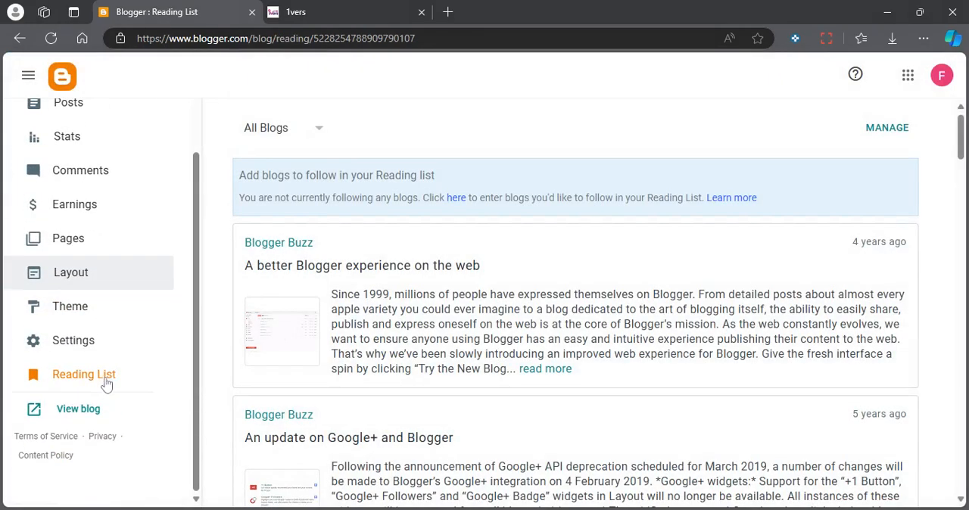
pyautogui.click(81, 409)
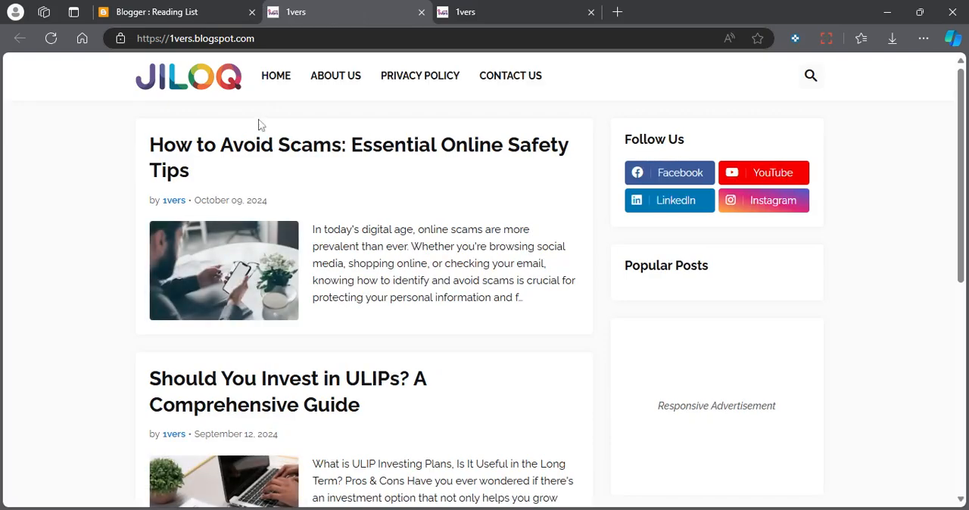
pyautogui.click(51, 38)
pyautogui.click(151, 12)
pyautogui.click(74, 420)
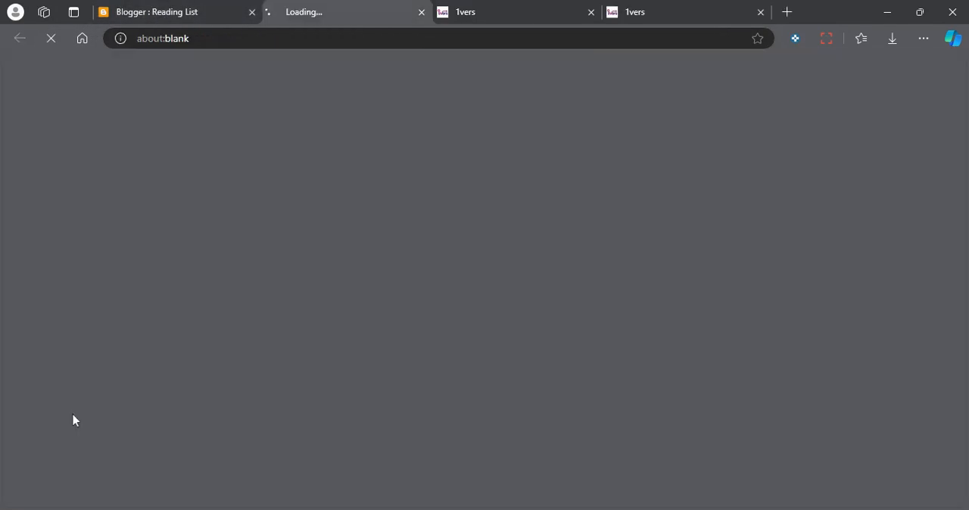
pyautogui.click(419, 13)
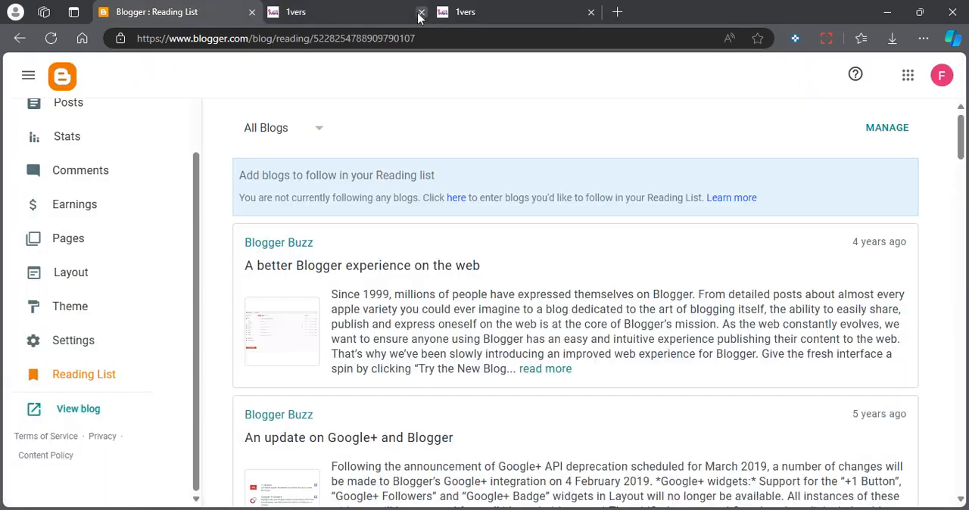
# Start a new blank page from the blog's page list, leave the editor, and discard the untitled draft.
pyautogui.click(70, 243)
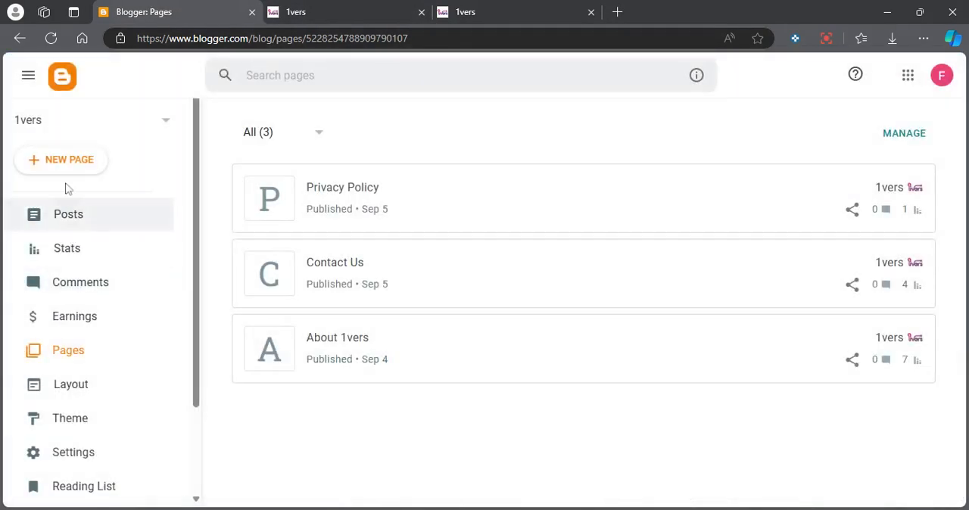
pyautogui.click(66, 161)
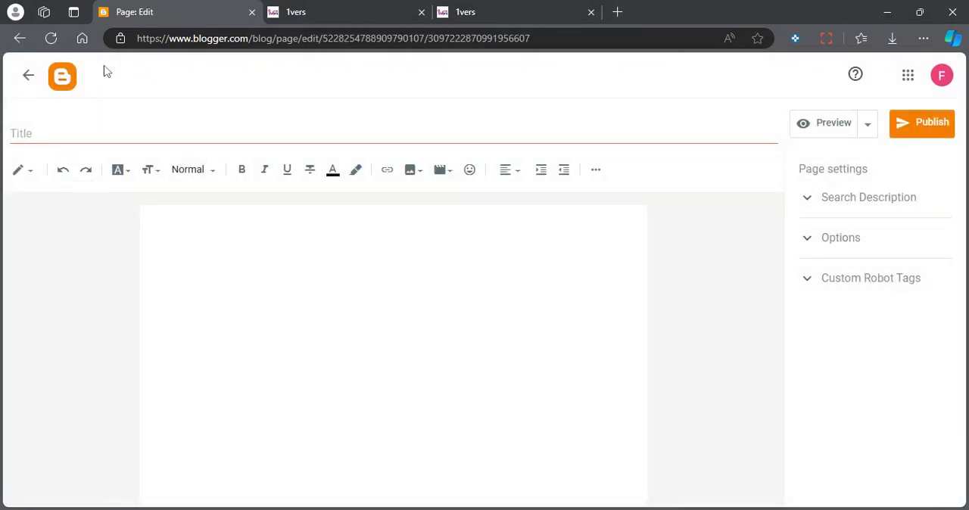
pyautogui.click(28, 75)
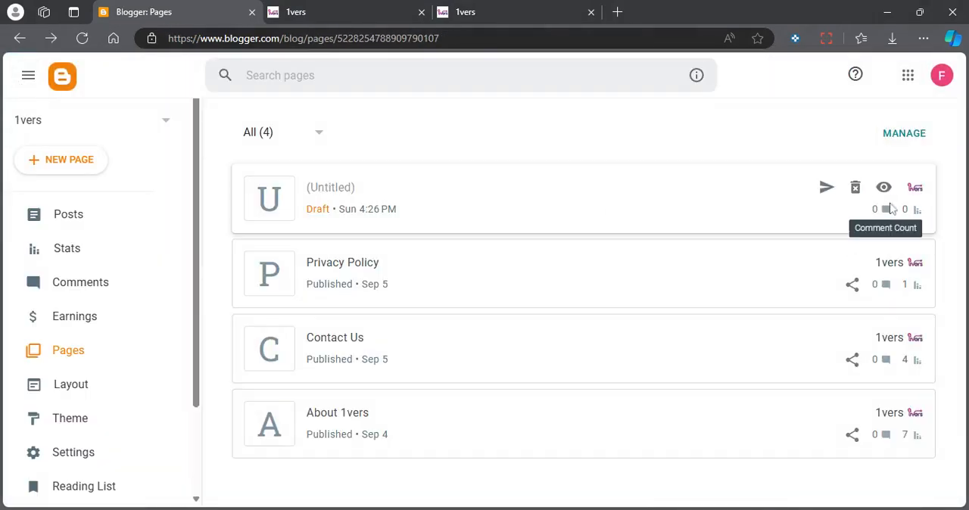
pyautogui.click(855, 188)
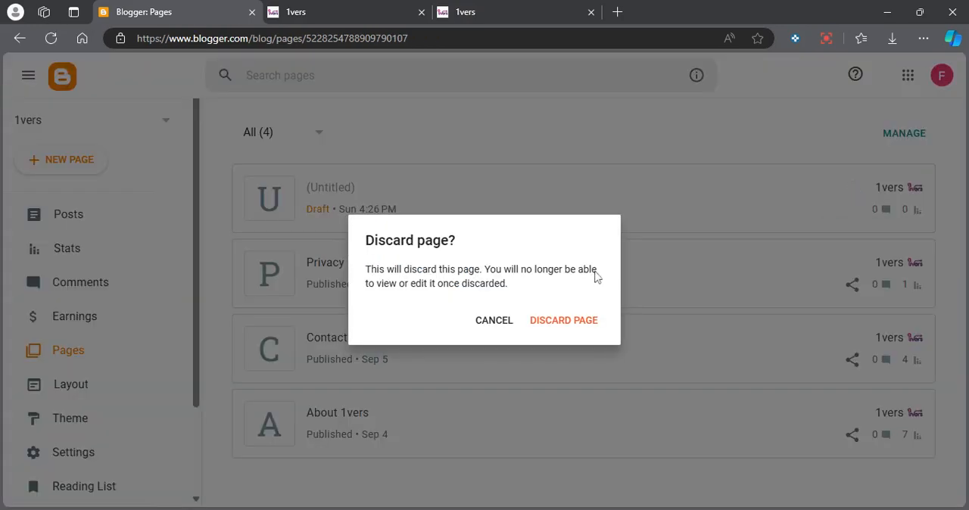
pyautogui.click(553, 321)
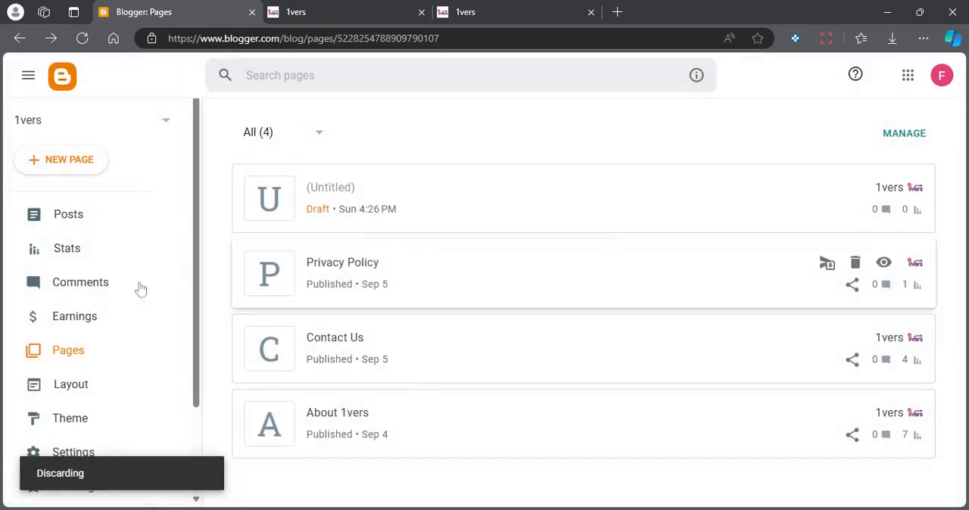
# Look over the blog's posts list and its basic settings.
pyautogui.click(83, 220)
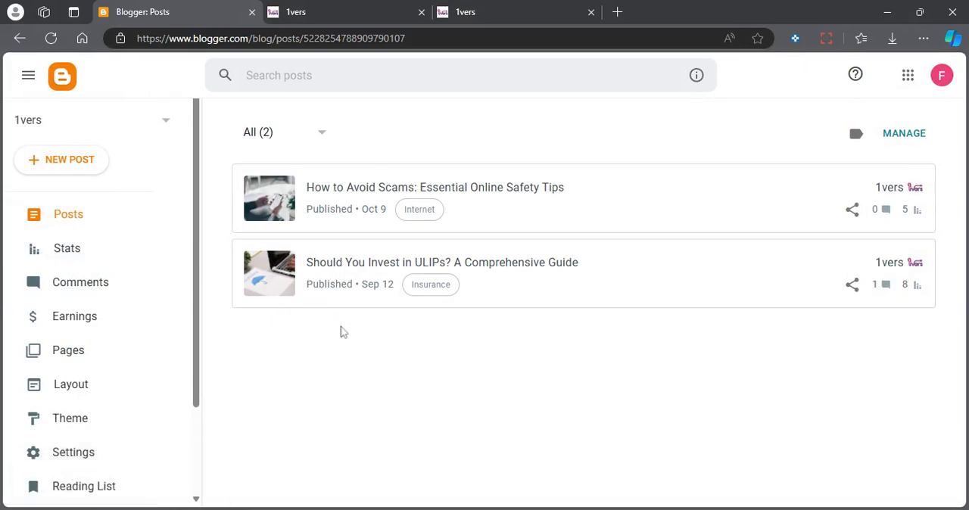
pyautogui.scroll(-2, 58, 348)
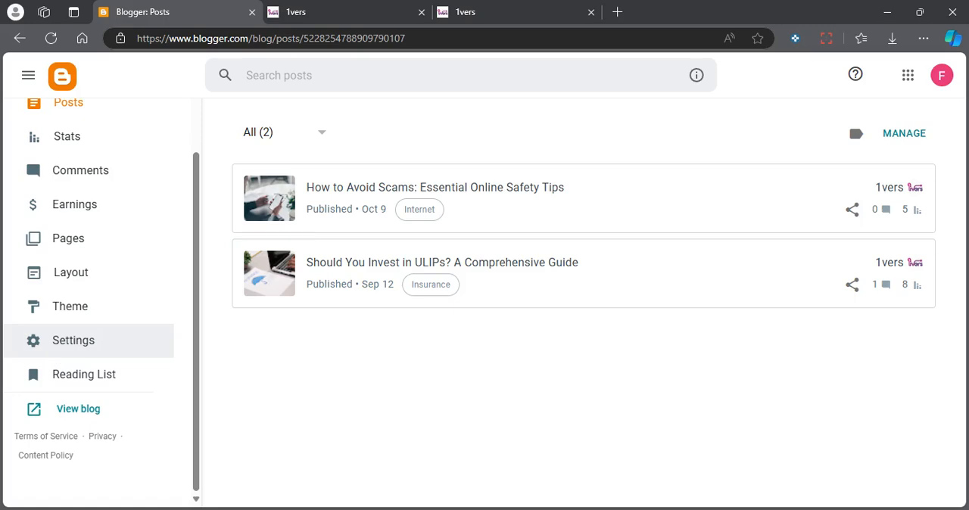
pyautogui.click(75, 342)
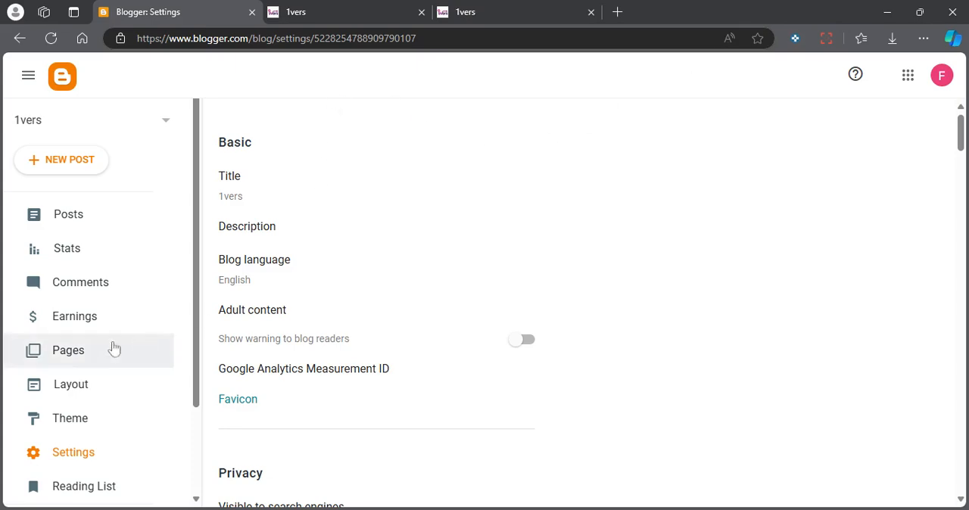
# Edit the Header Logo image gadget in the blog layout, switch it to uploading from the computer, and start choosing a file.
pyautogui.click(83, 395)
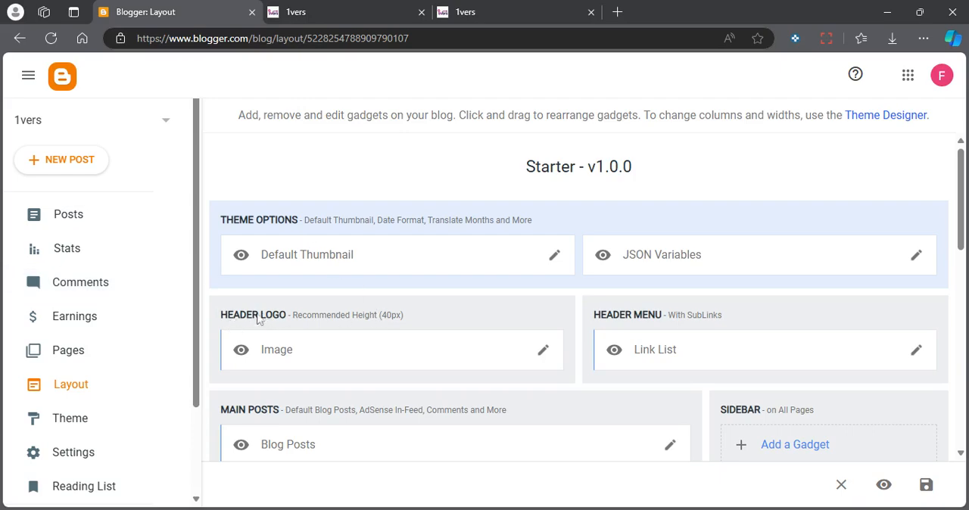
pyautogui.click(542, 351)
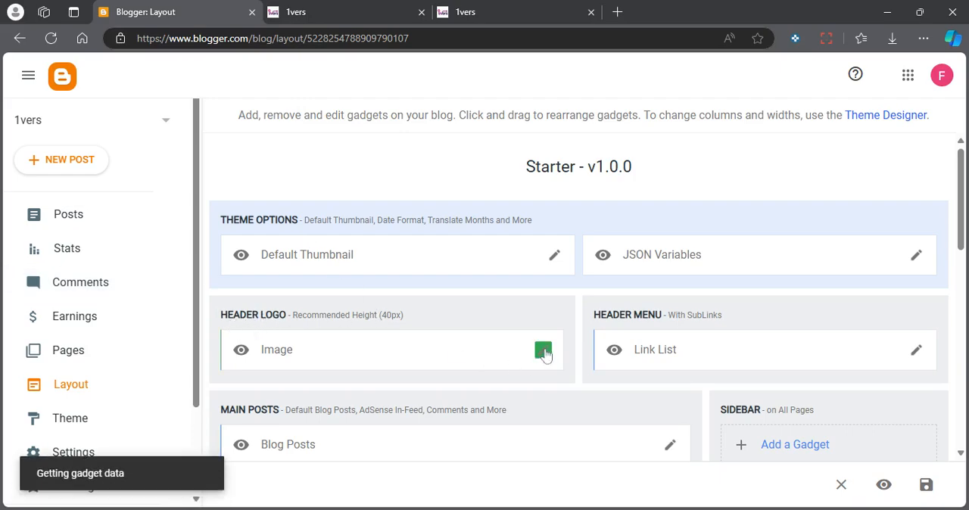
pyautogui.scroll(-3, 429, 249)
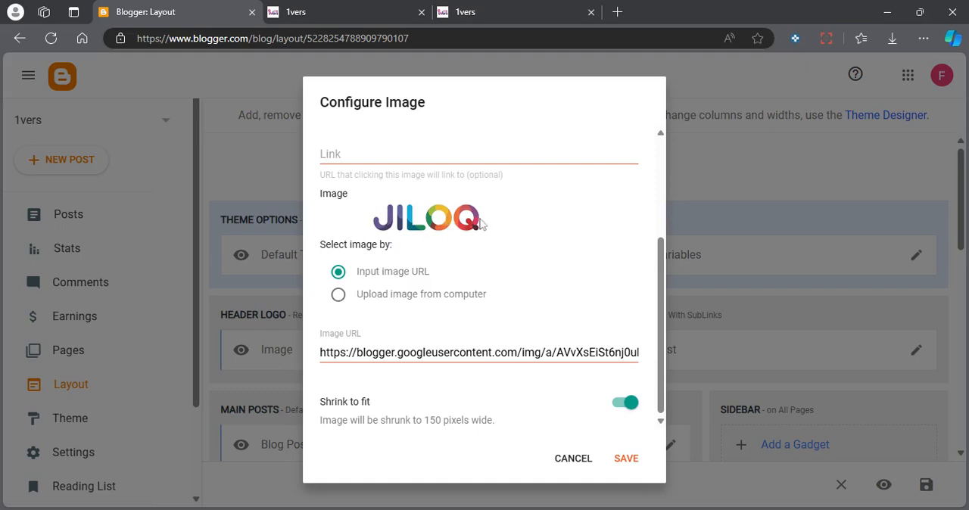
pyautogui.click(333, 295)
pyautogui.click(338, 348)
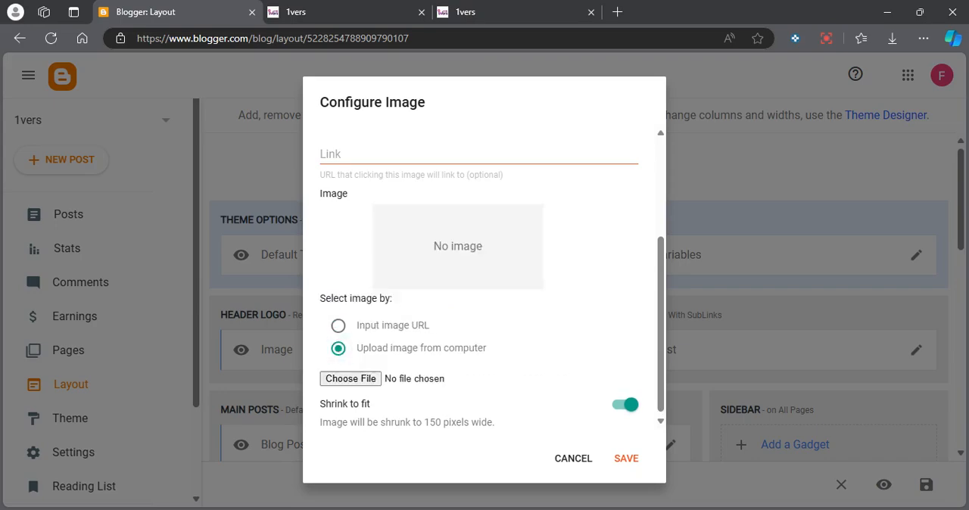
pyautogui.click(352, 383)
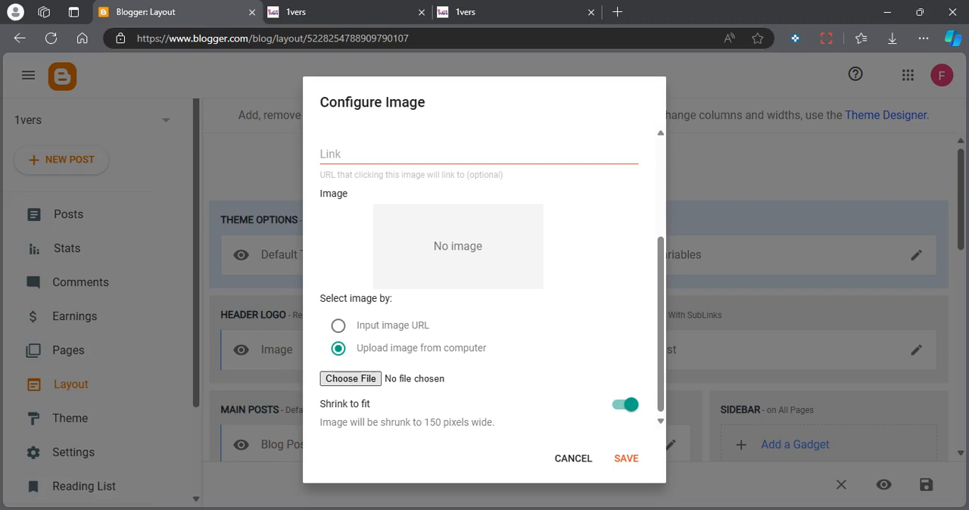